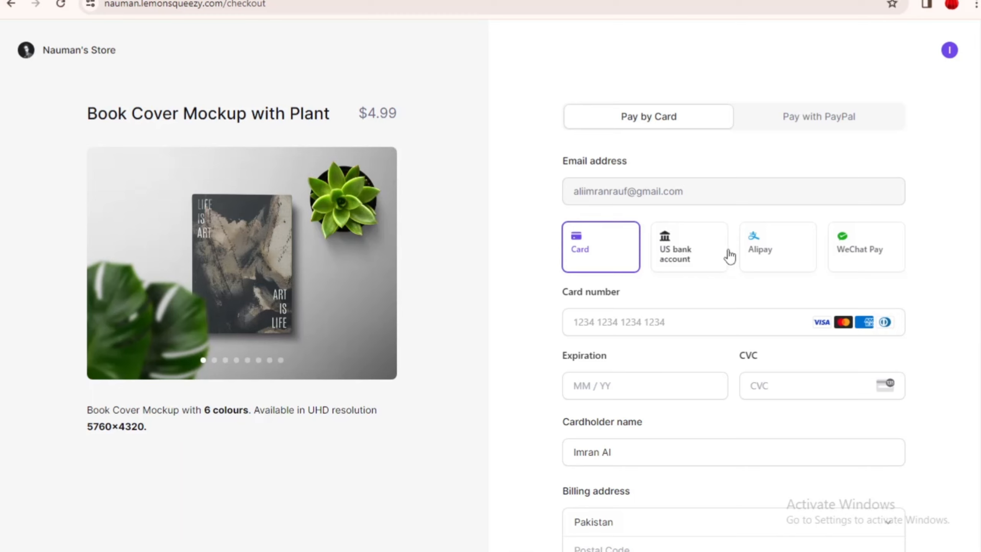
Step: Switch the sample checkout to PayPal and browse the store's products
click(807, 123)
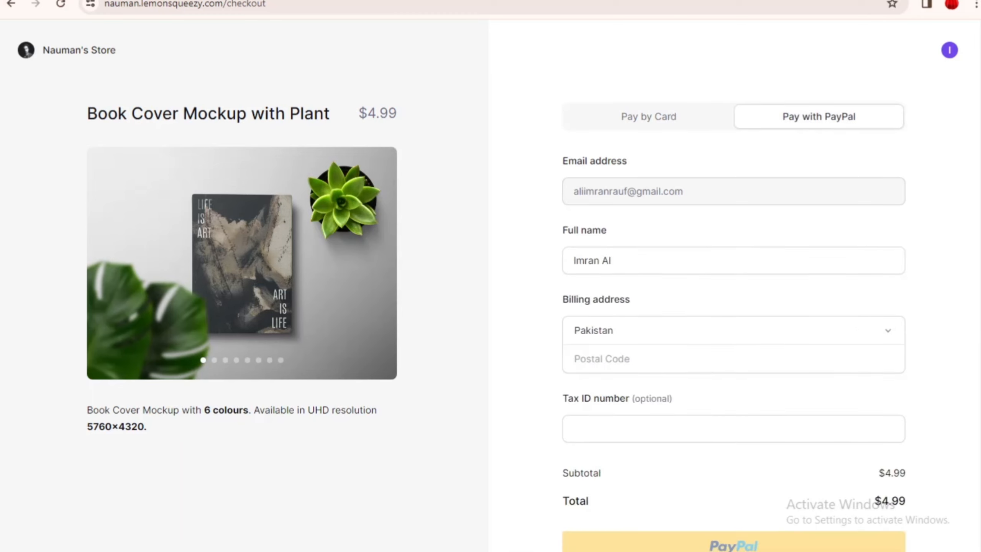
scroll(698, 378, down, 3)
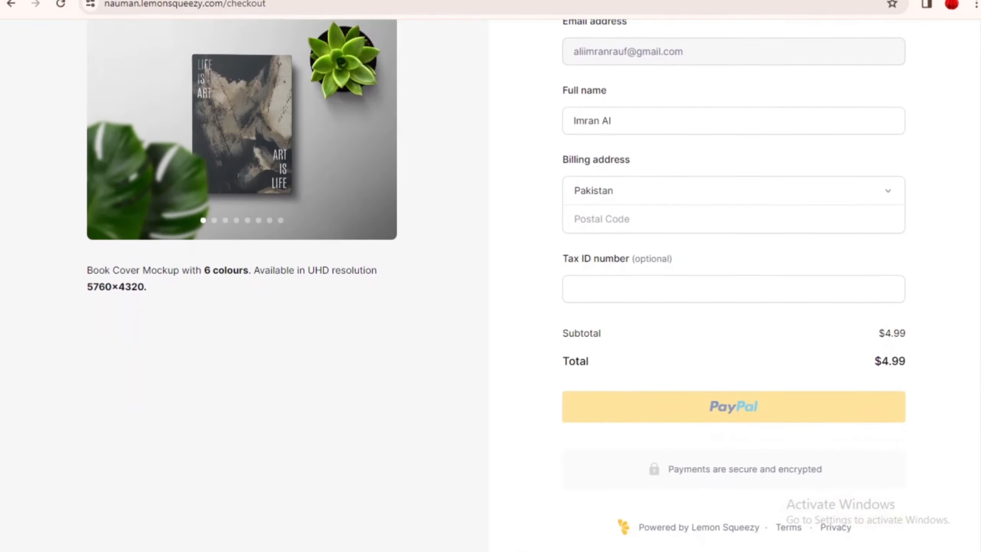
scroll(810, 389, down, 1)
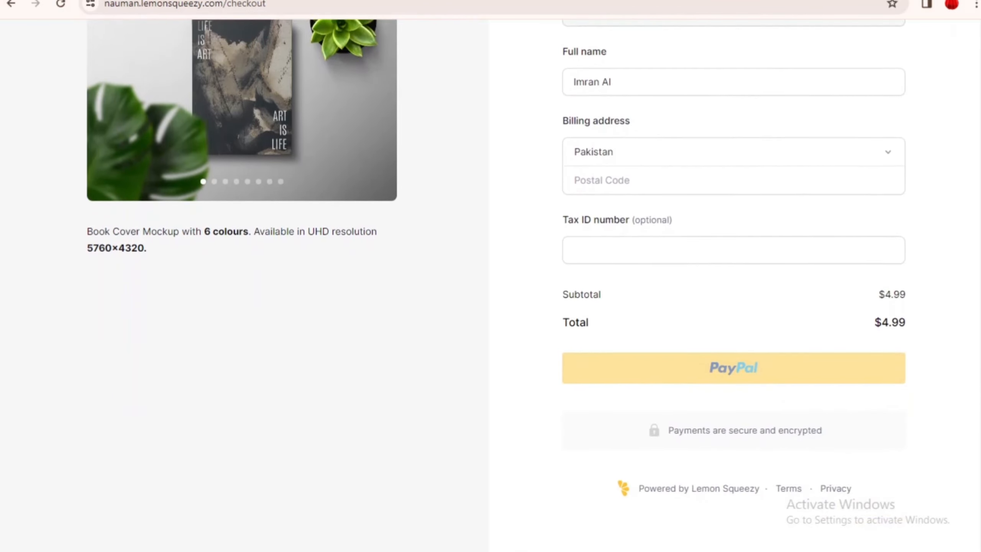
scroll(521, 386, up, 4)
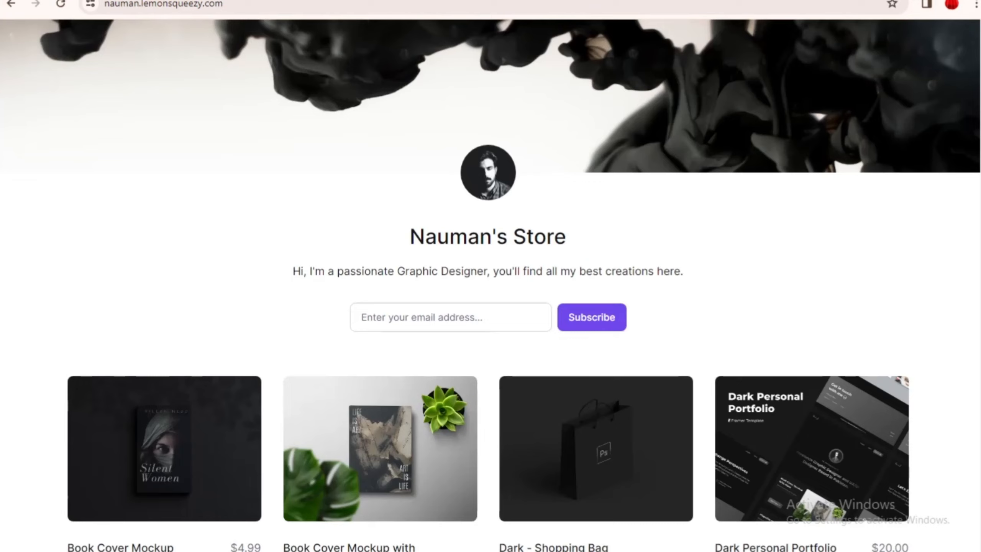
scroll(490, 286, down, 20)
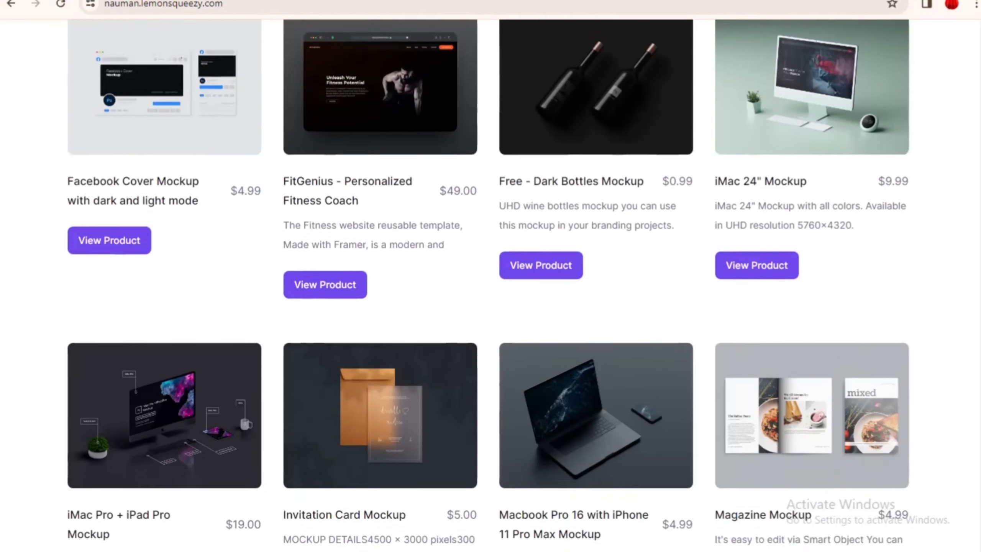
scroll(491, 286, down, 13)
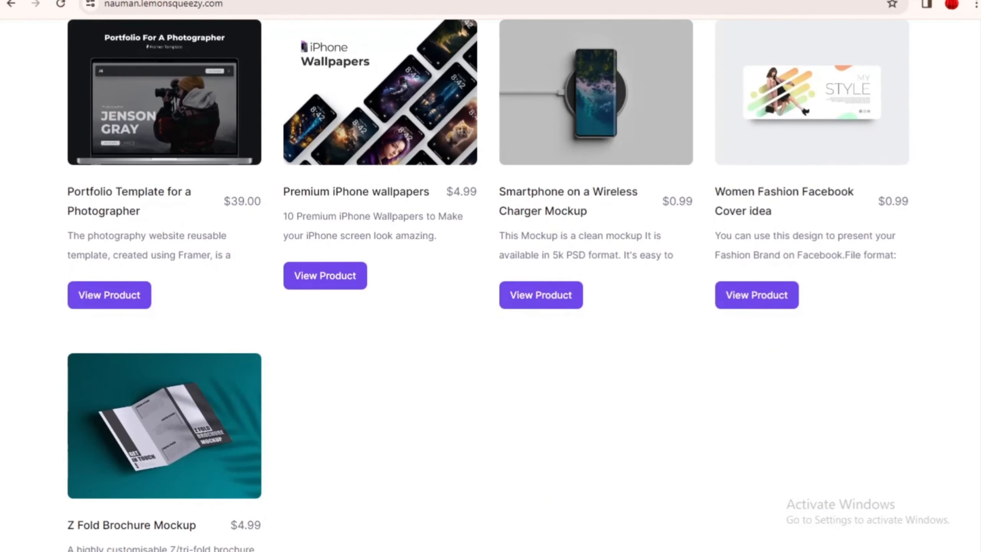
scroll(490, 286, down, 5)
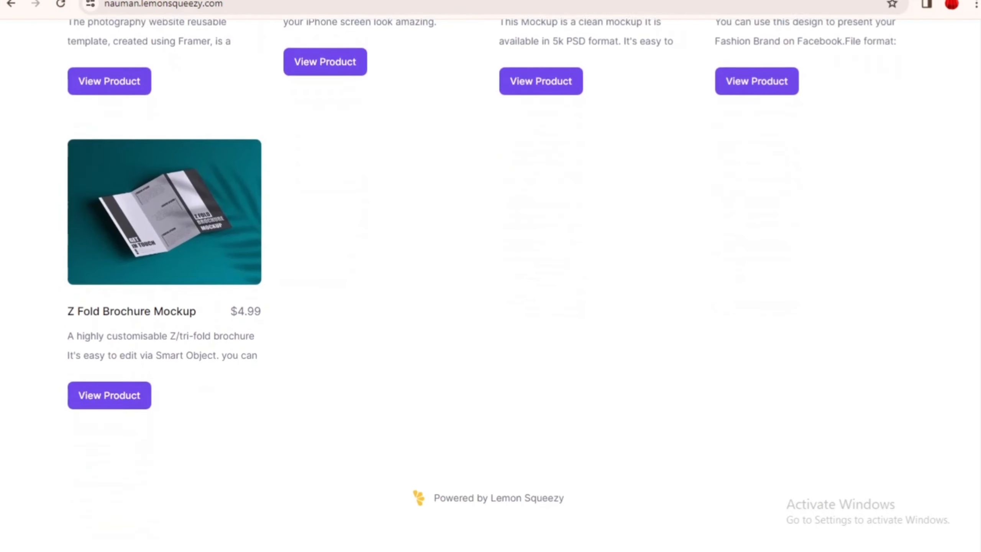
scroll(196, 361, up, 3)
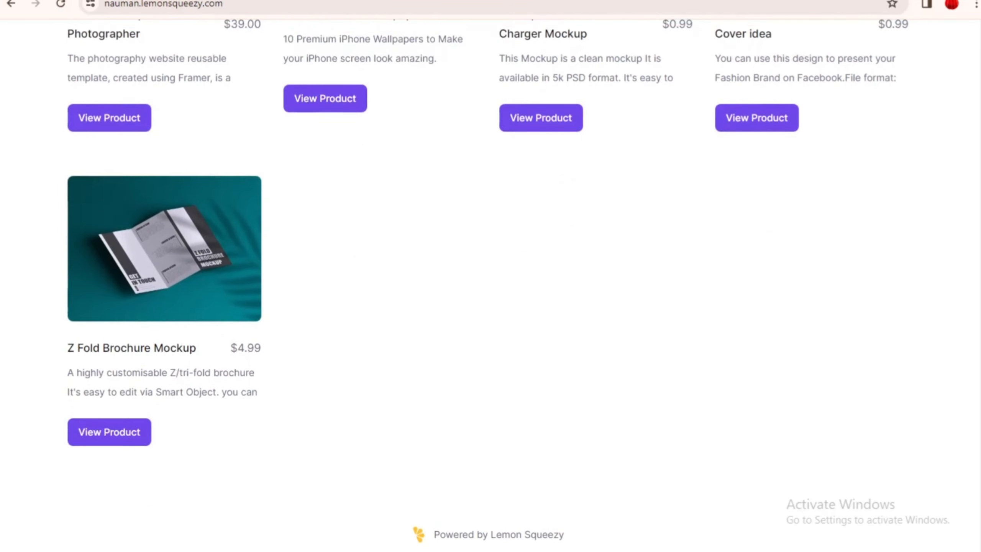
Step: Open the $4.99 Z Fold Brochure Mockup checkout and highlight its description and 5000 × 3000 resolution
click(196, 361)
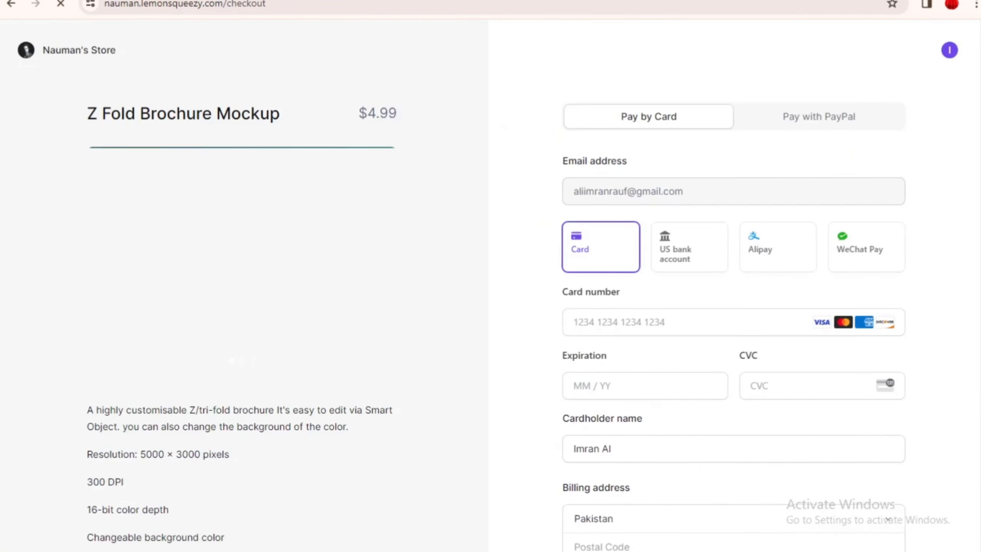
scroll(490, 286, down, 1)
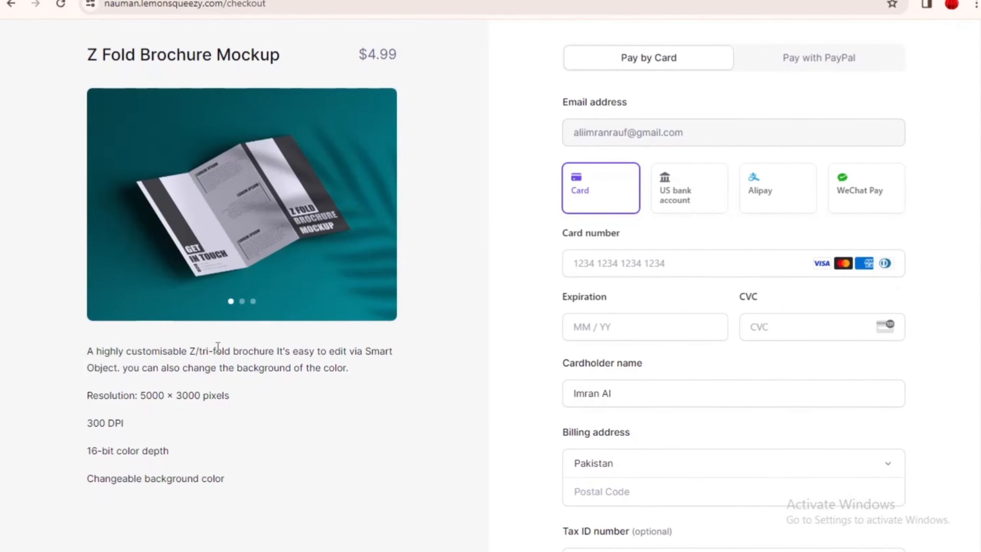
drag(217, 350, 362, 351)
drag(101, 368, 309, 367)
drag(99, 395, 207, 395)
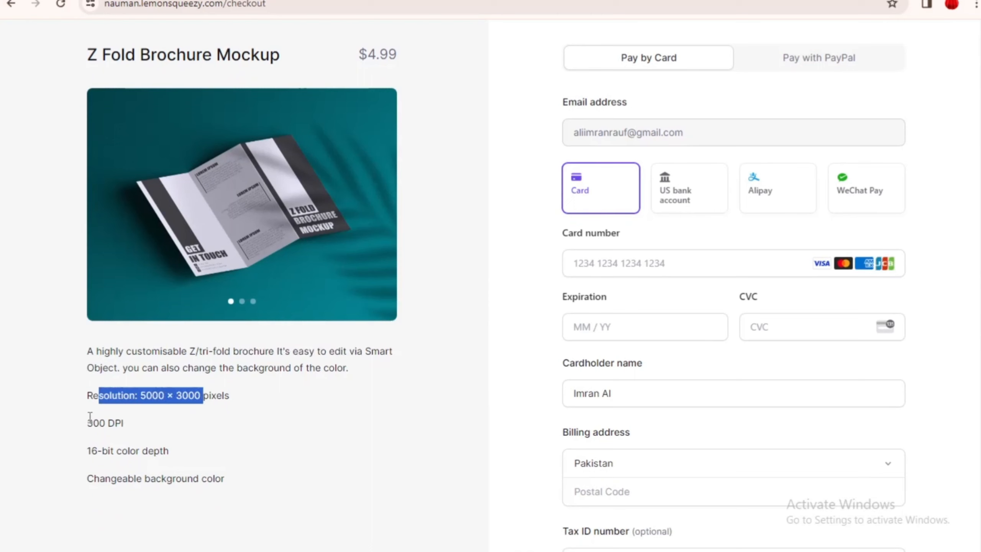
drag(105, 478, 166, 478)
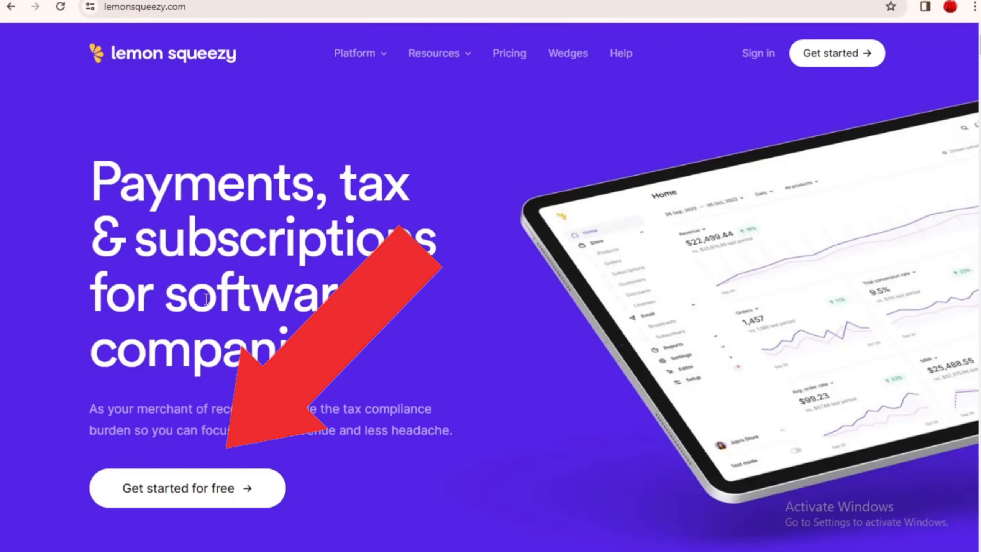
Step: Sign up for a free account with Google and clear the prefilled Name field
click(158, 497)
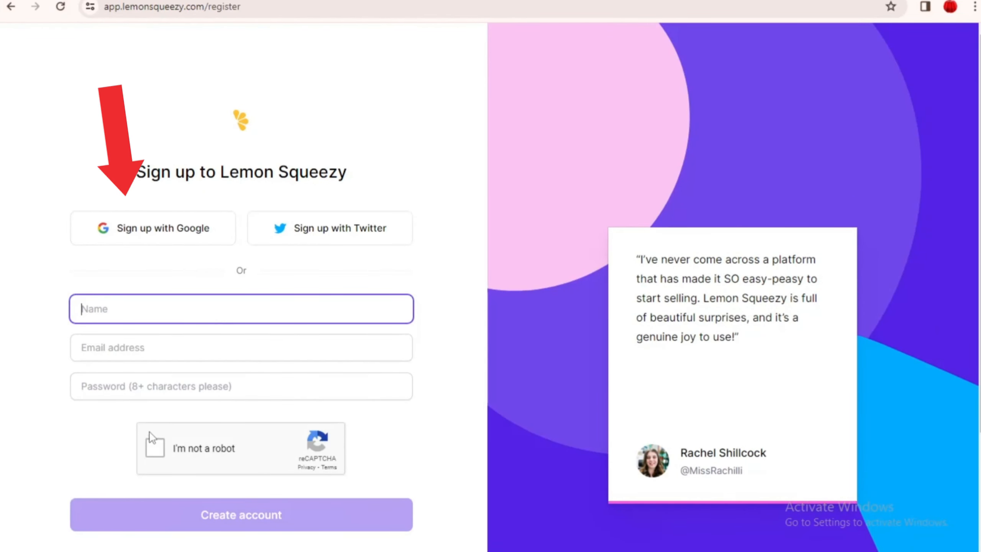
click(146, 448)
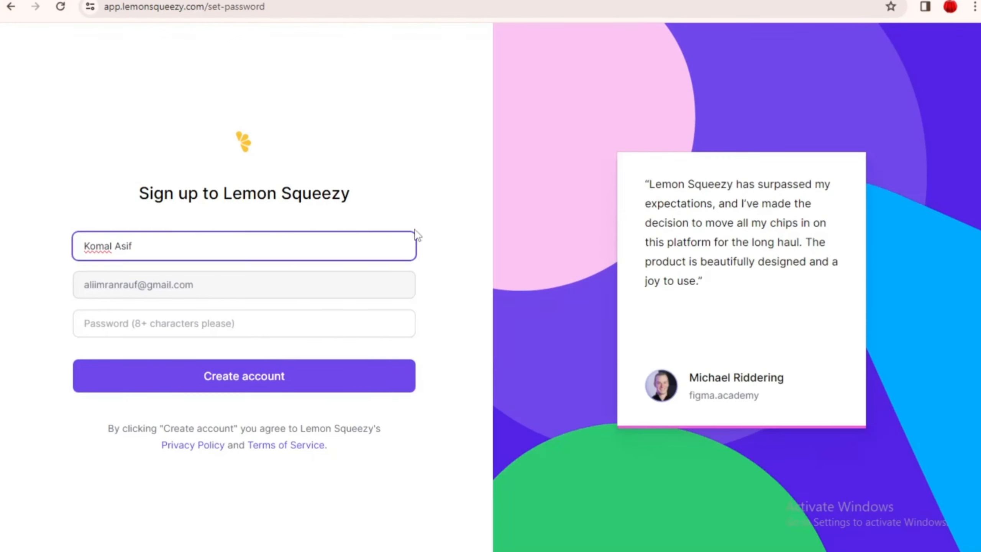
drag(133, 246, 72, 257)
key(BackSpace)
click(138, 284)
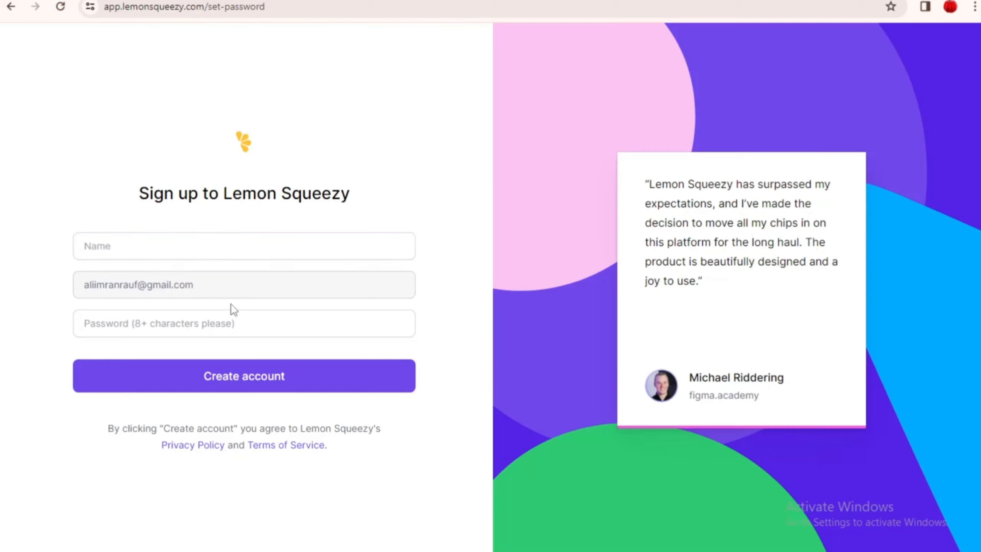
click(177, 244)
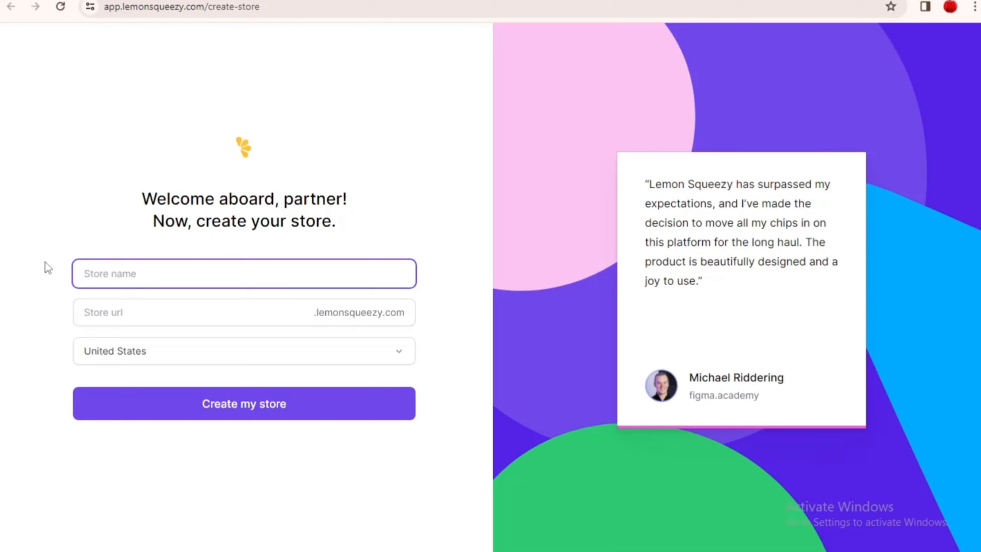
Step: Name the store 'Book Store' and set its country to Pakistan
text(Book Store)
click(274, 359)
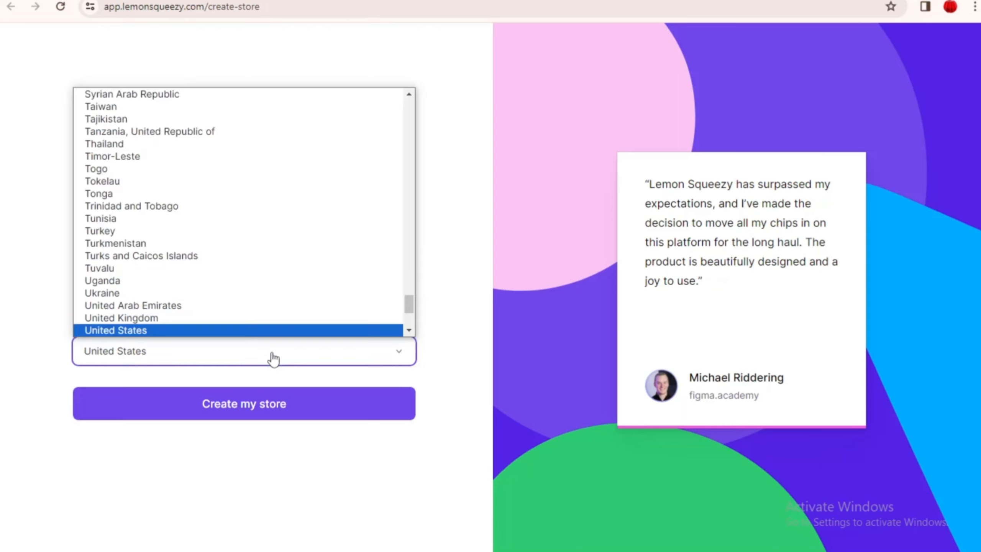
drag(407, 307, 410, 246)
click(400, 251)
click(327, 351)
click(372, 239)
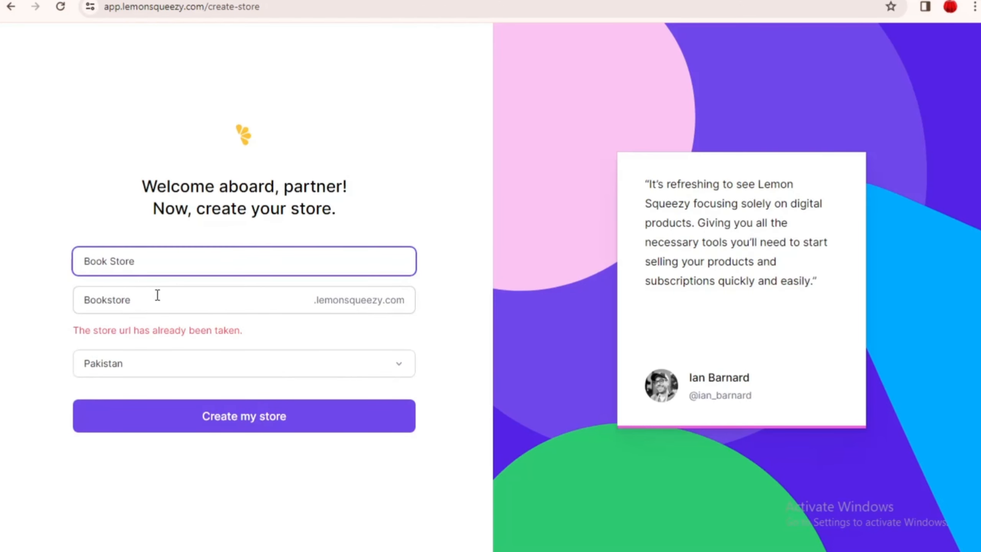
Step: Change the store URL to coloringbookstore and create the store
drag(155, 300, 77, 317)
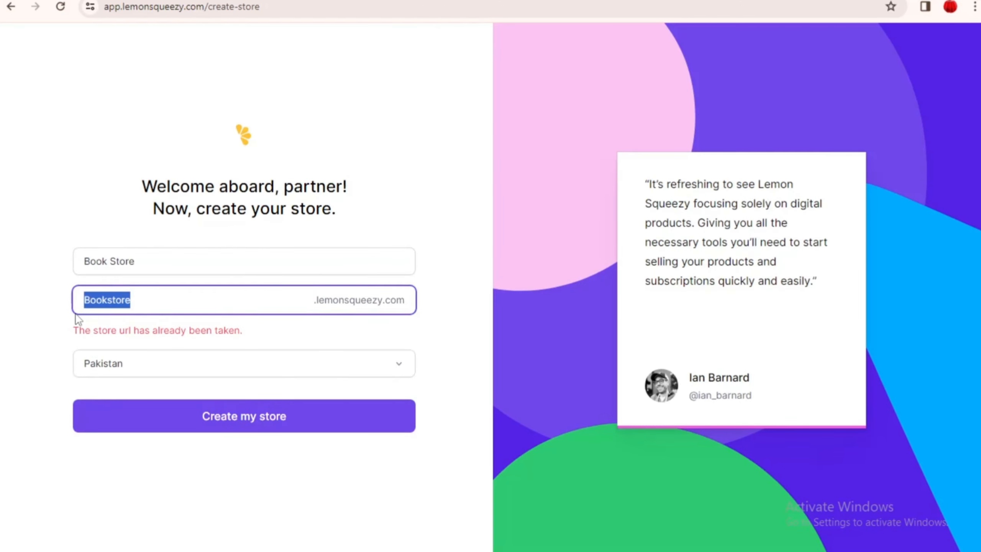
click(86, 305)
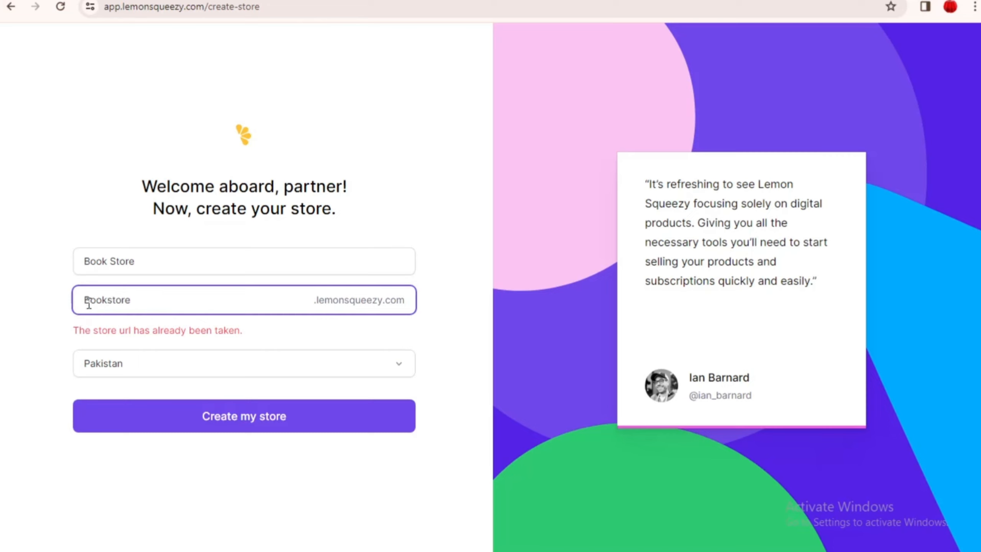
text(Coloring)
click(213, 424)
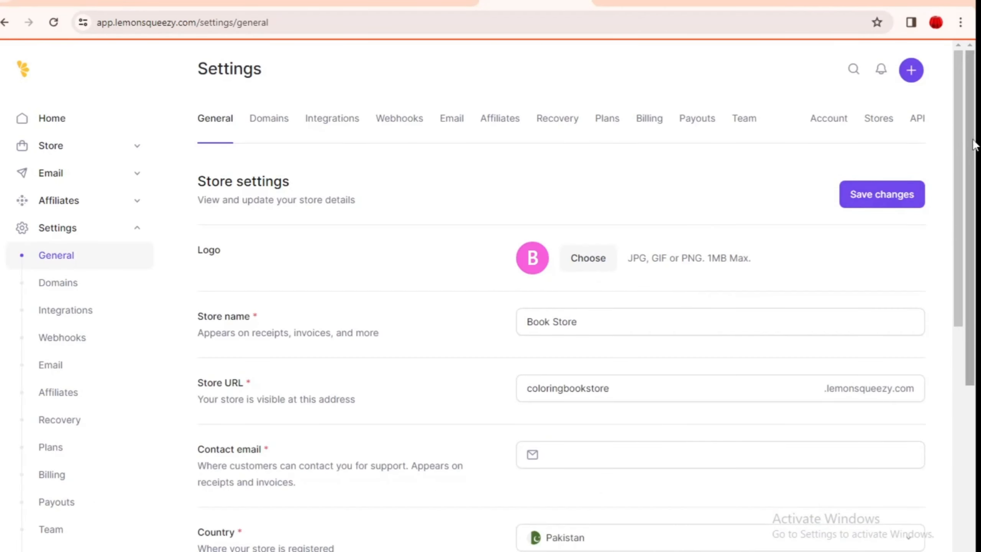
Step: Check the coloringbookstore URL and enter the store's contact email
drag(962, 142, 961, 179)
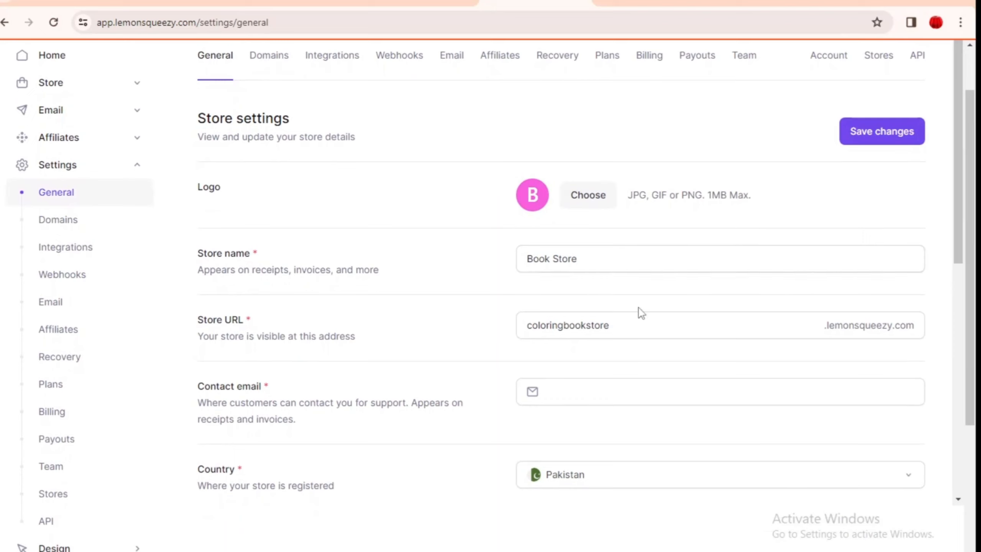
drag(637, 326, 525, 327)
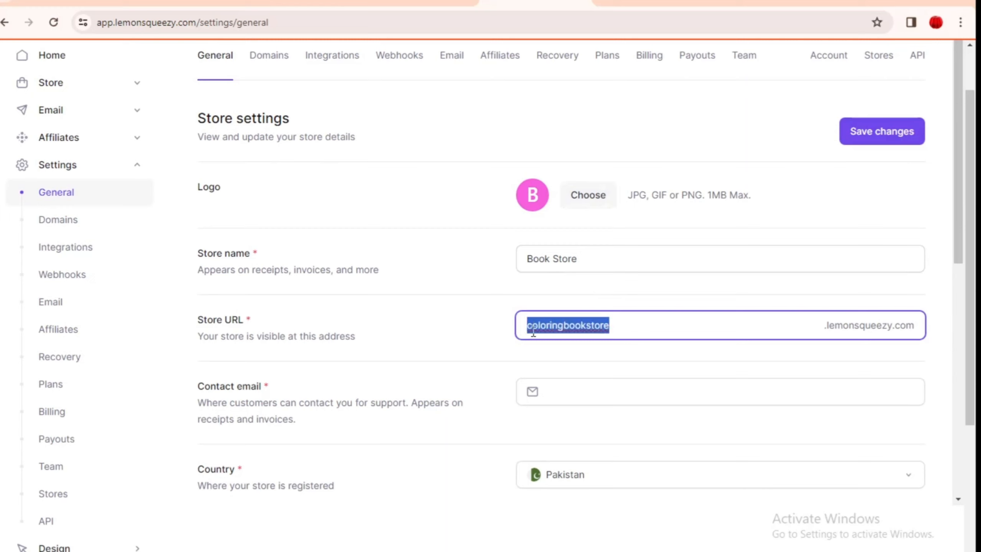
click(788, 326)
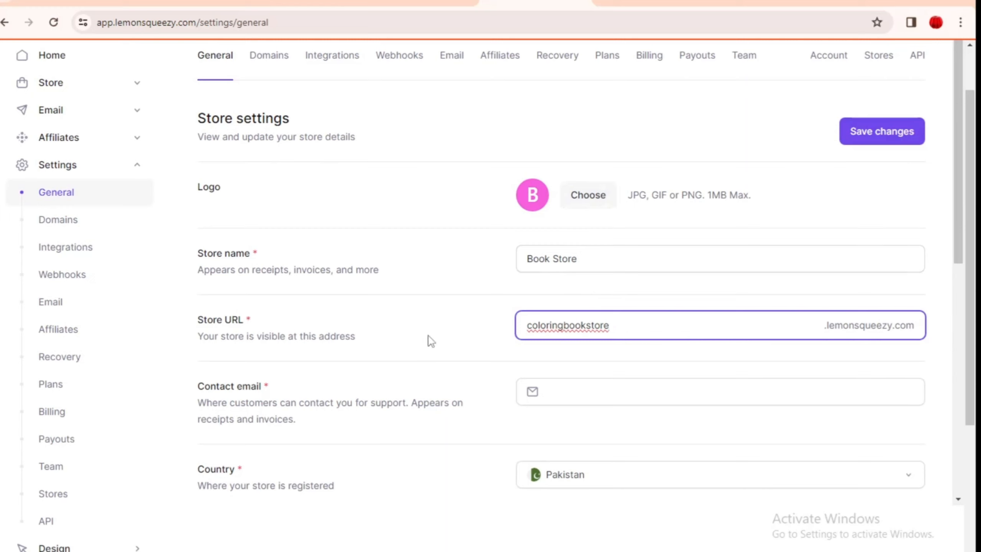
click(605, 395)
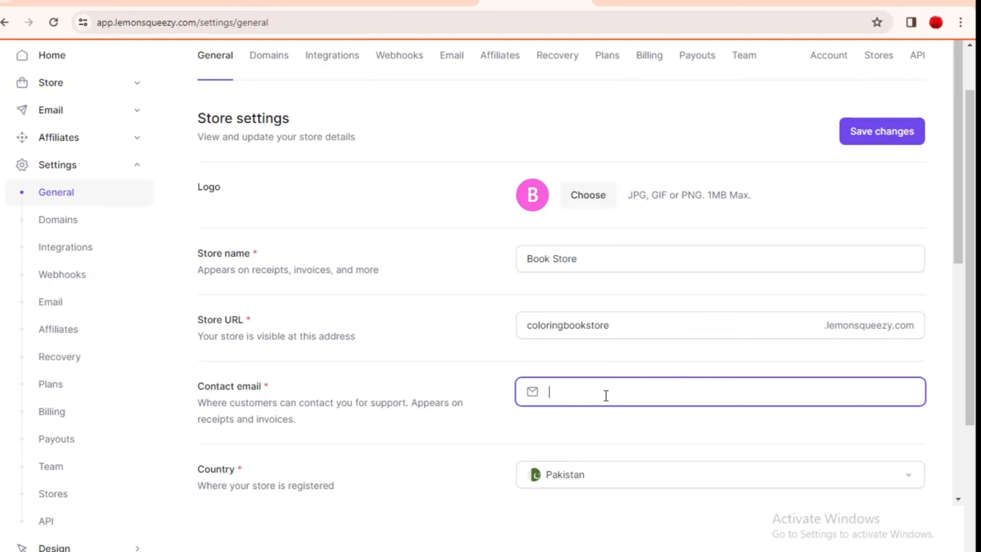
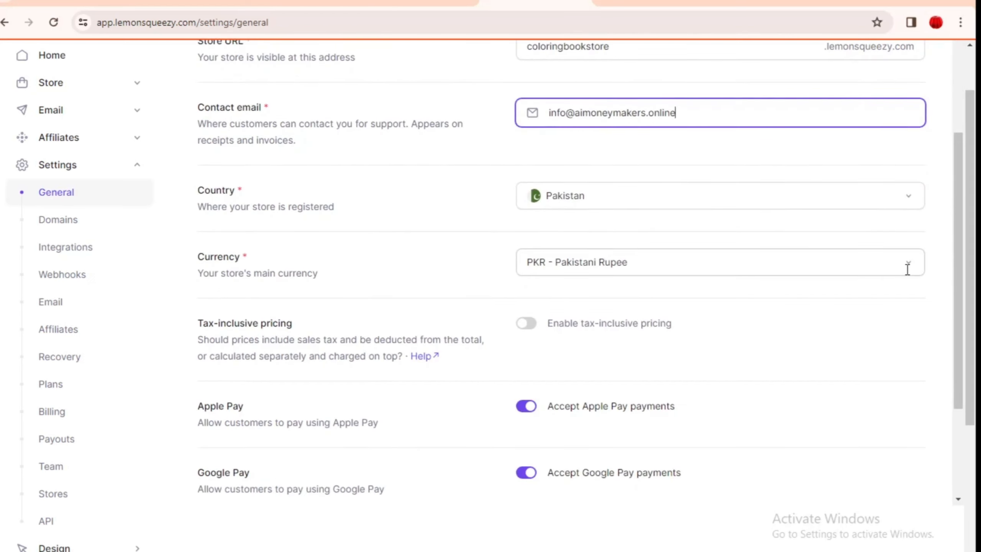
Step: Set the store currency to USD - US Dollar and review the remaining settings
click(907, 269)
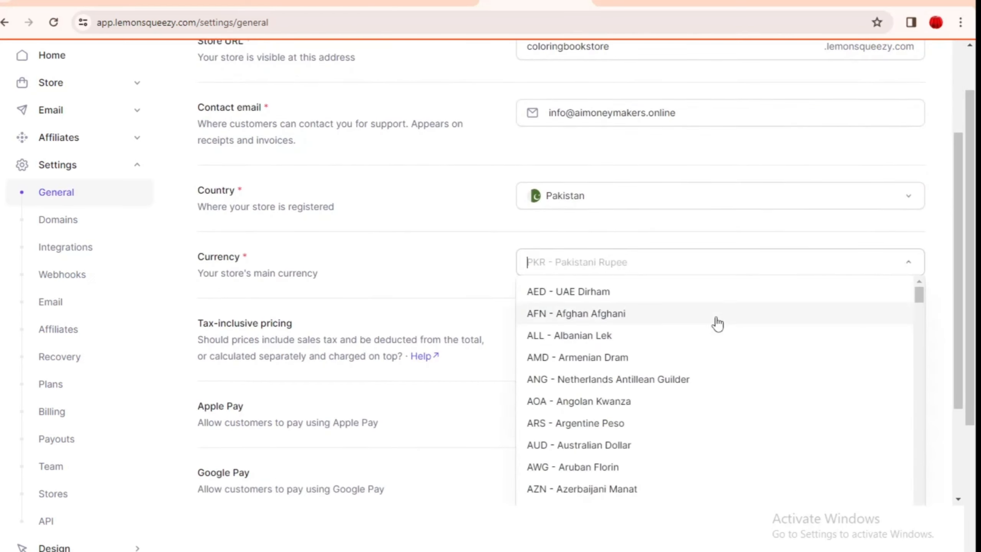
text(u)
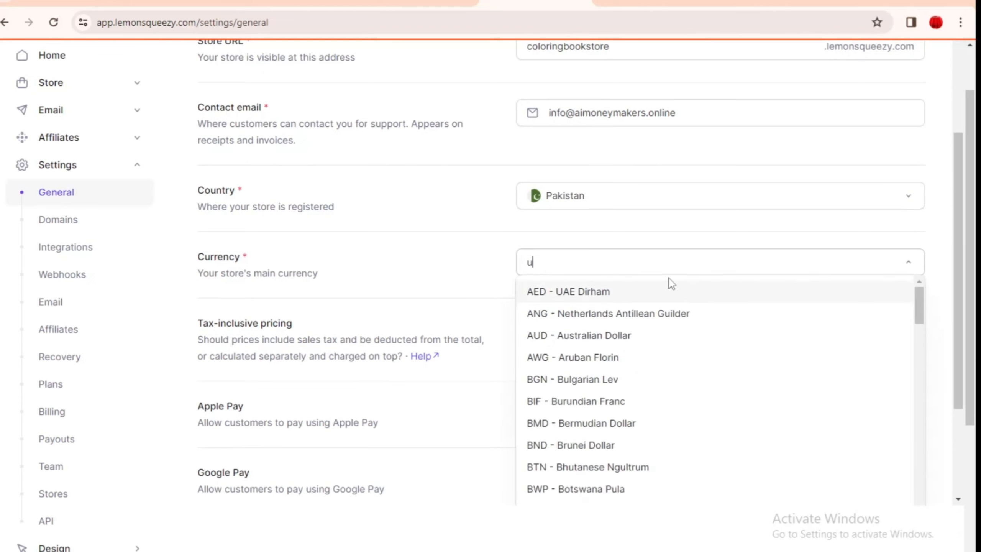
text(s)
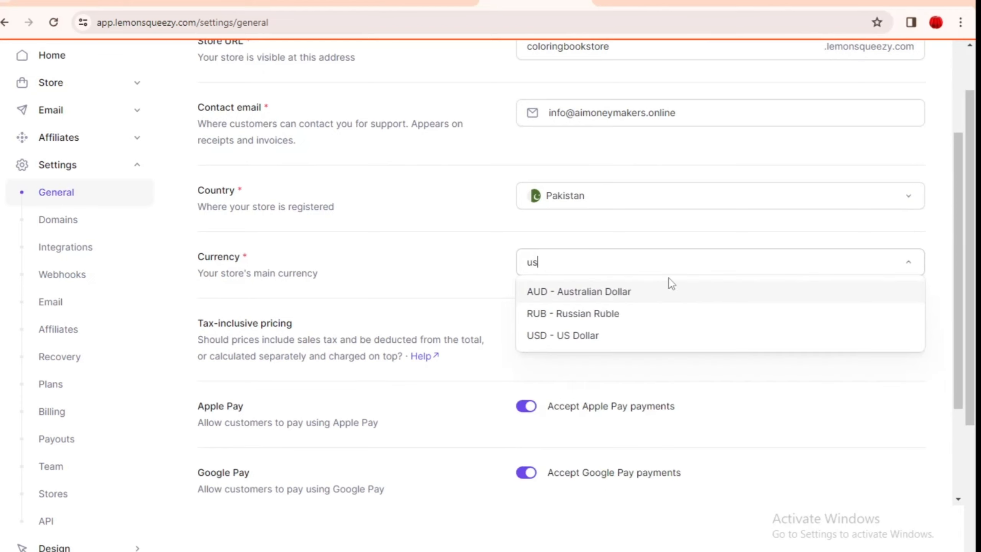
click(651, 336)
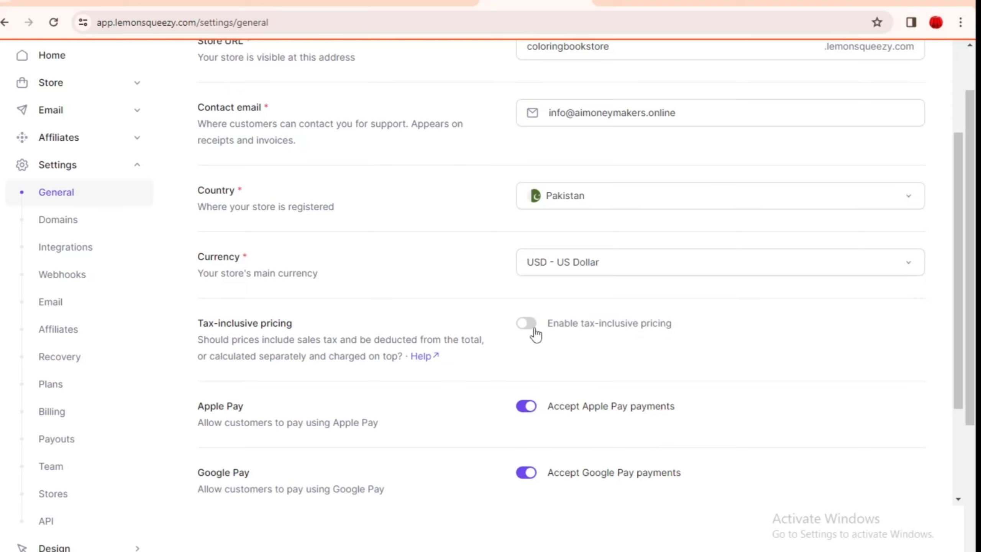
scroll(534, 329, down, 3)
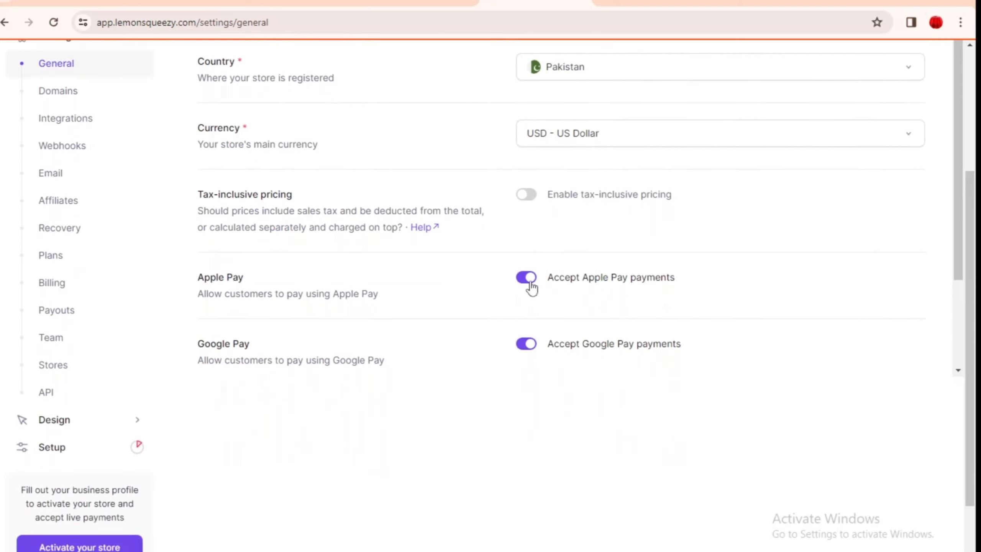
drag(962, 239, 965, 54)
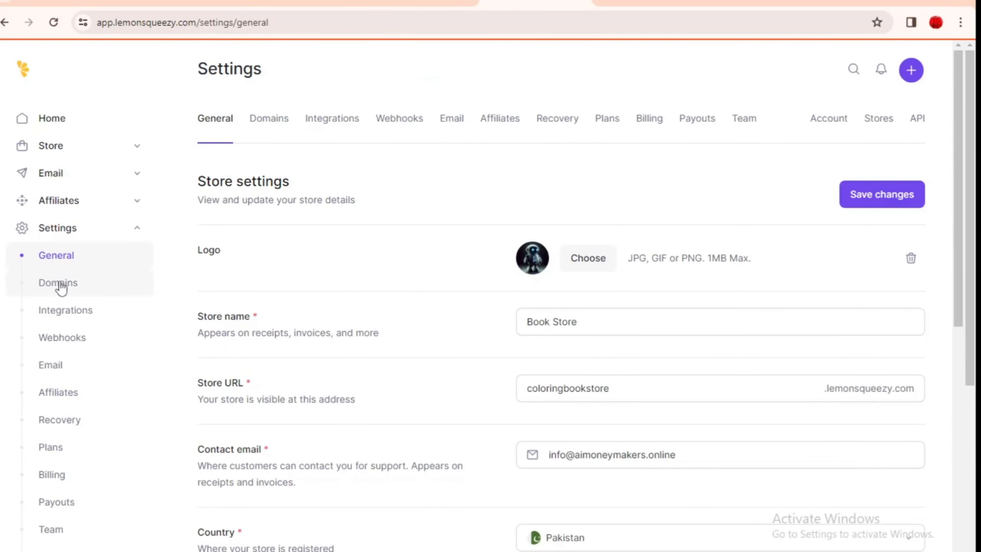
Step: Look over the Domains and Integrations settings, then bring up the store activation form from Setup
click(60, 285)
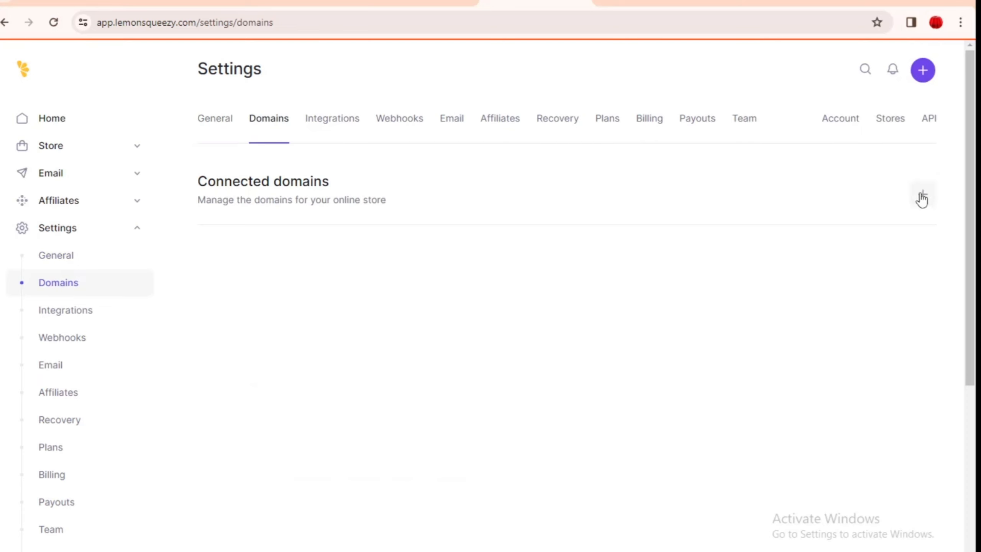
click(83, 315)
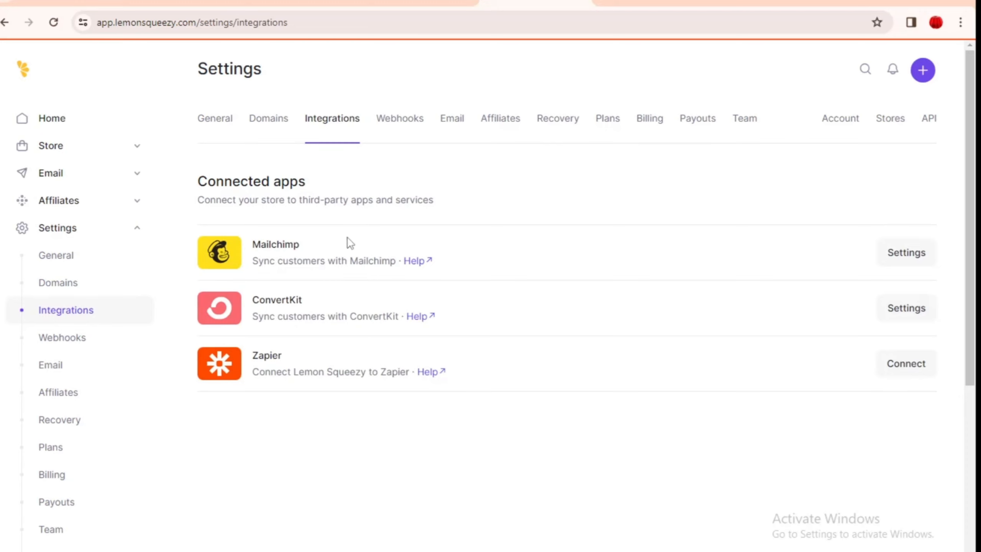
click(51, 144)
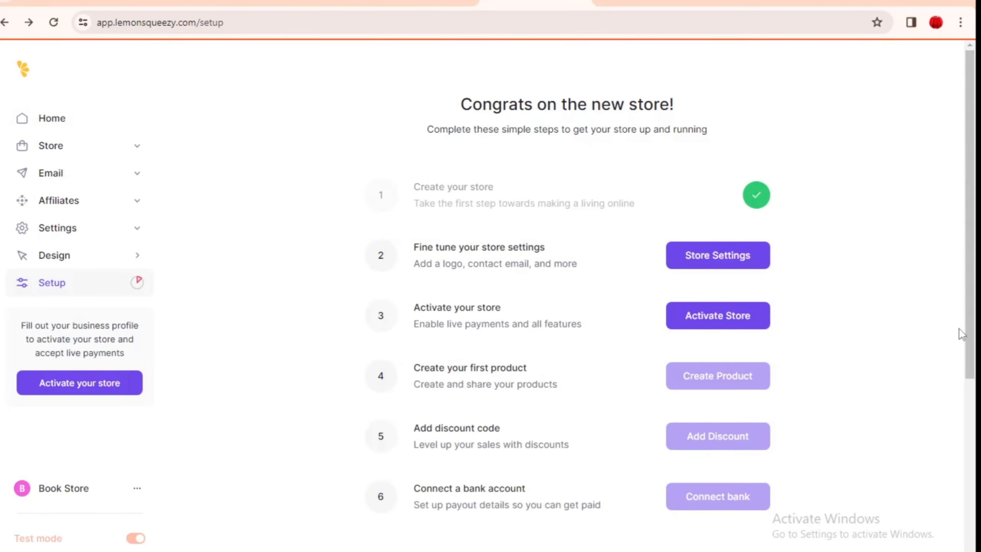
scroll(957, 322, down, 1)
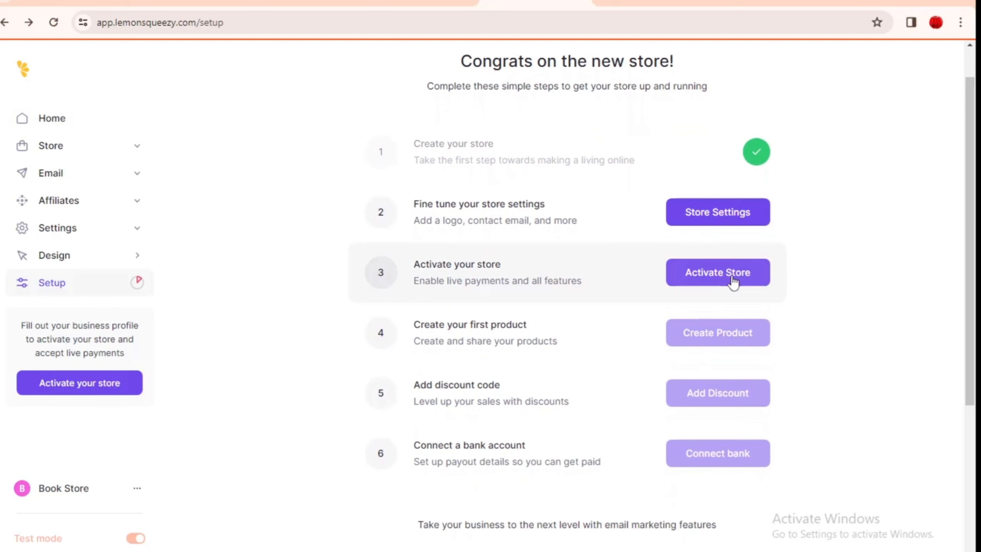
click(766, 283)
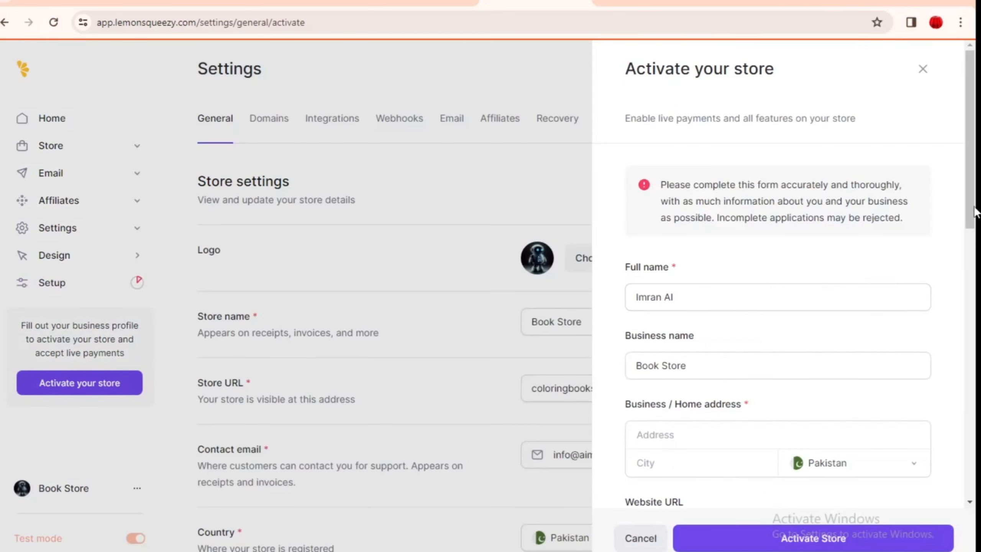
Step: Look over the activation form's city, website, social media and description fields without submitting, then go to Products
drag(971, 191, 972, 257)
click(746, 296)
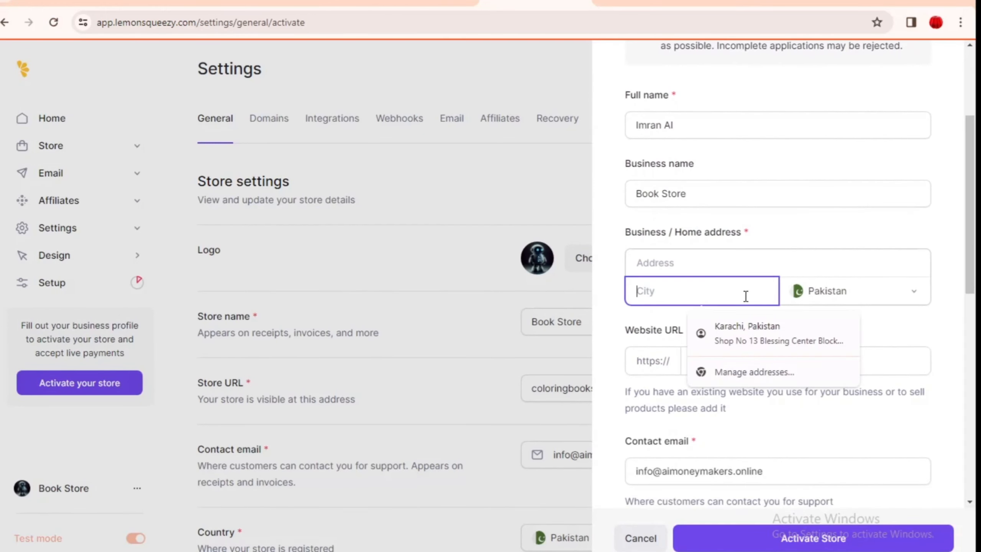
drag(972, 255, 975, 330)
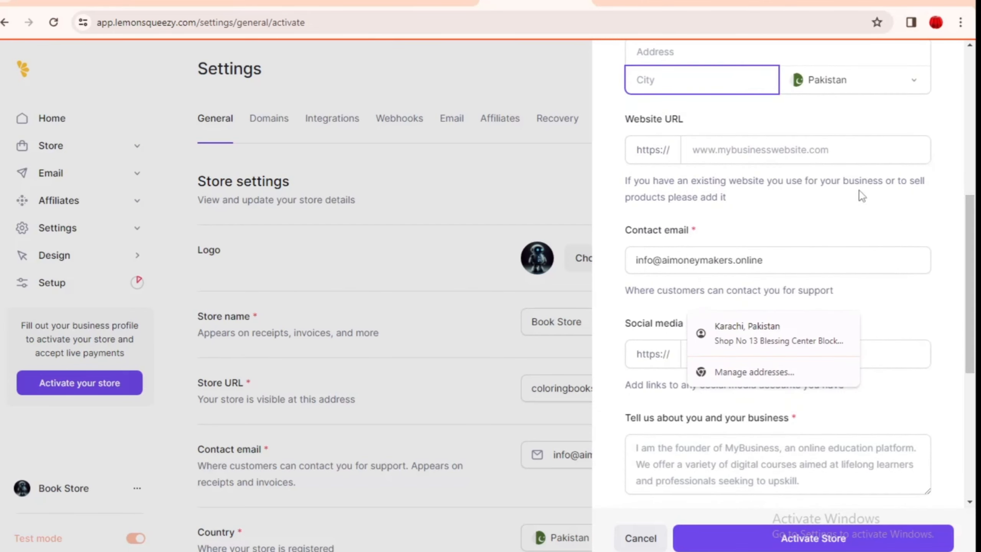
click(795, 159)
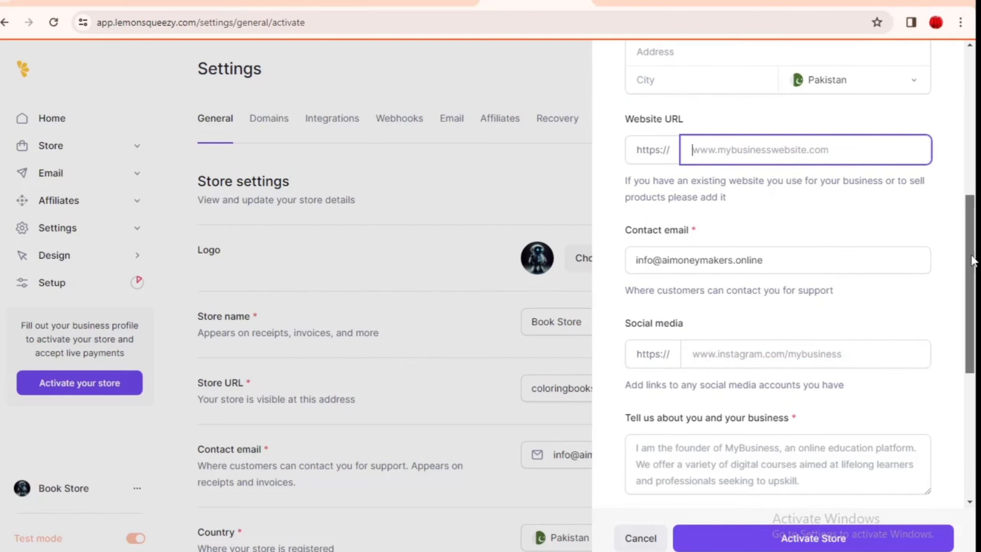
scroll(972, 261, down, 4)
click(818, 211)
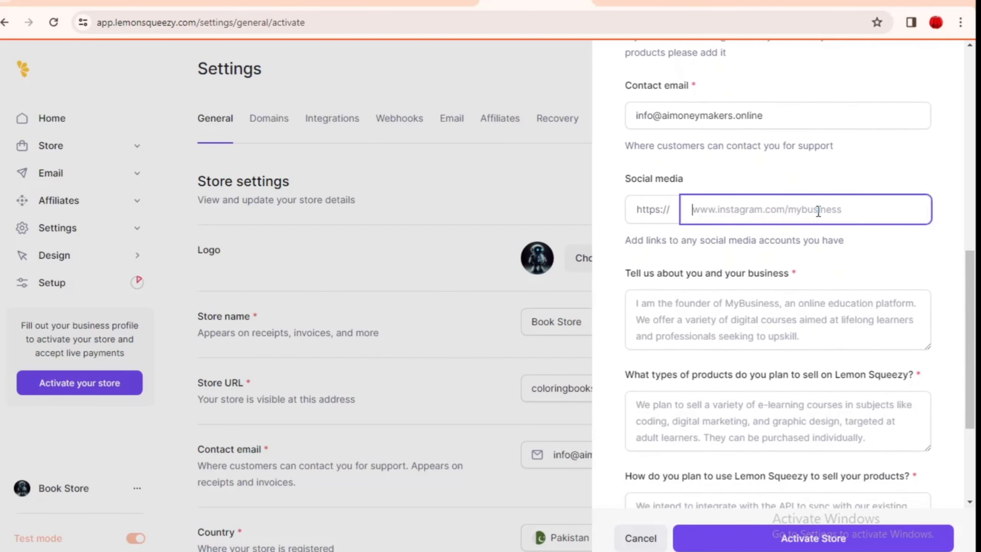
scroll(725, 206, down, 3)
click(725, 207)
scroll(915, 309, down, 2)
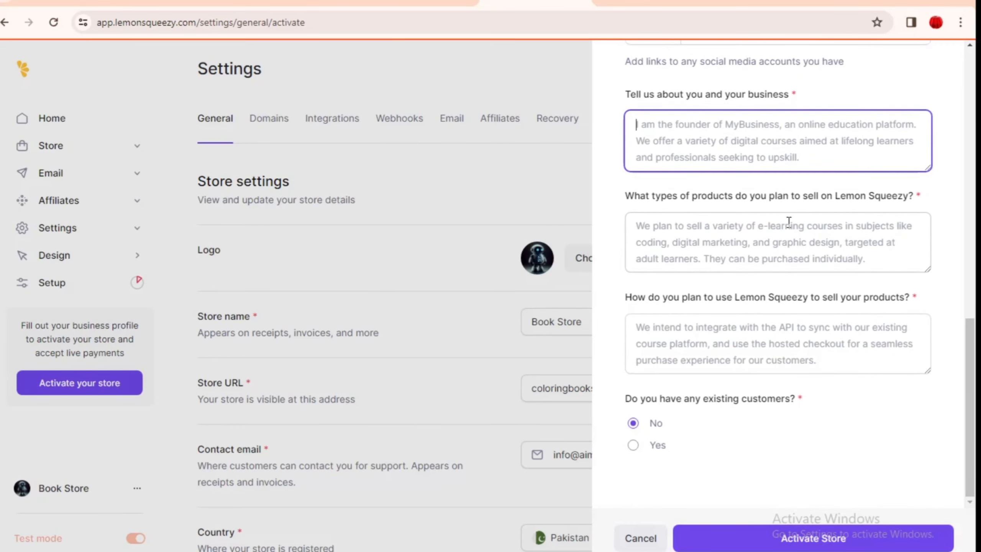
click(787, 240)
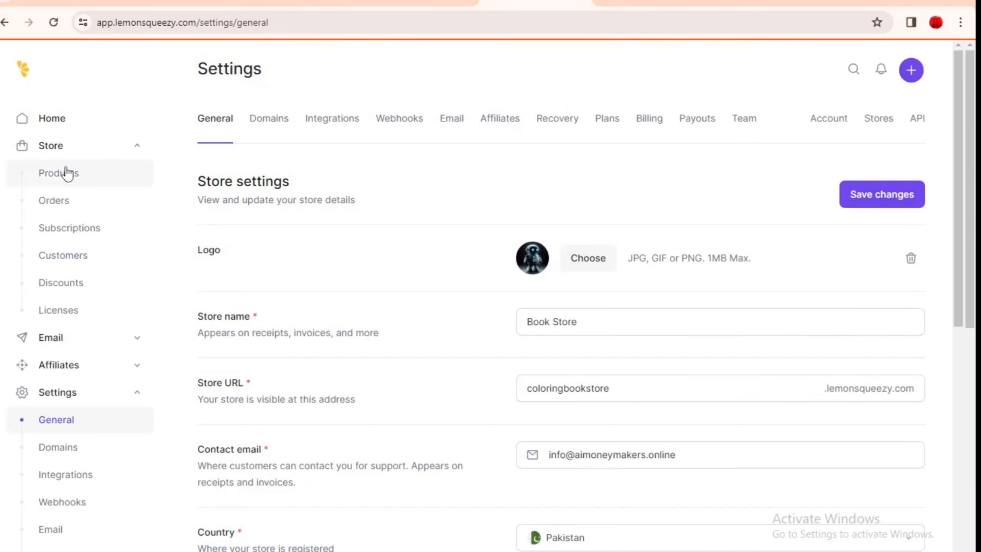
click(67, 174)
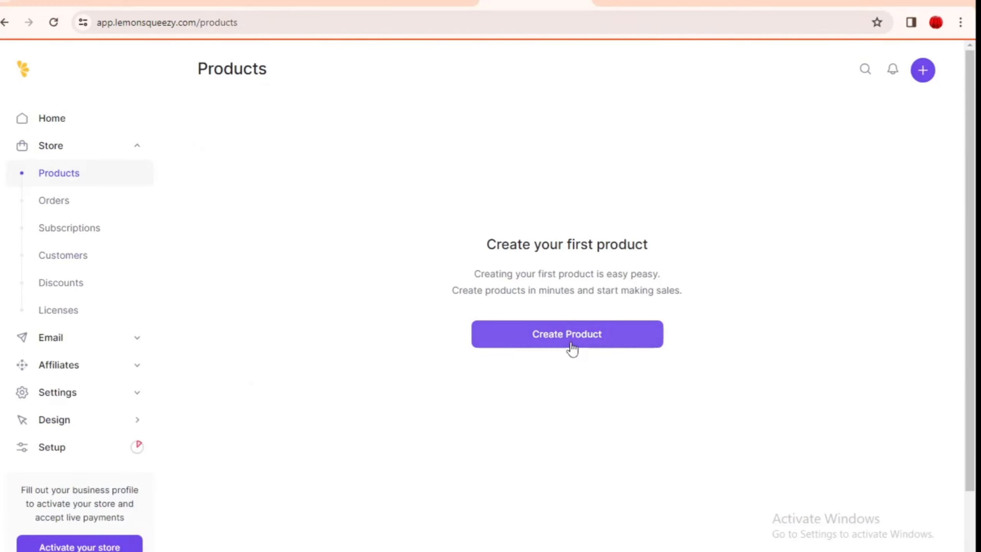
Step: Create a new product named 'Animal Coloring Book' and scroll to its $9.99 single-payment pricing
click(591, 333)
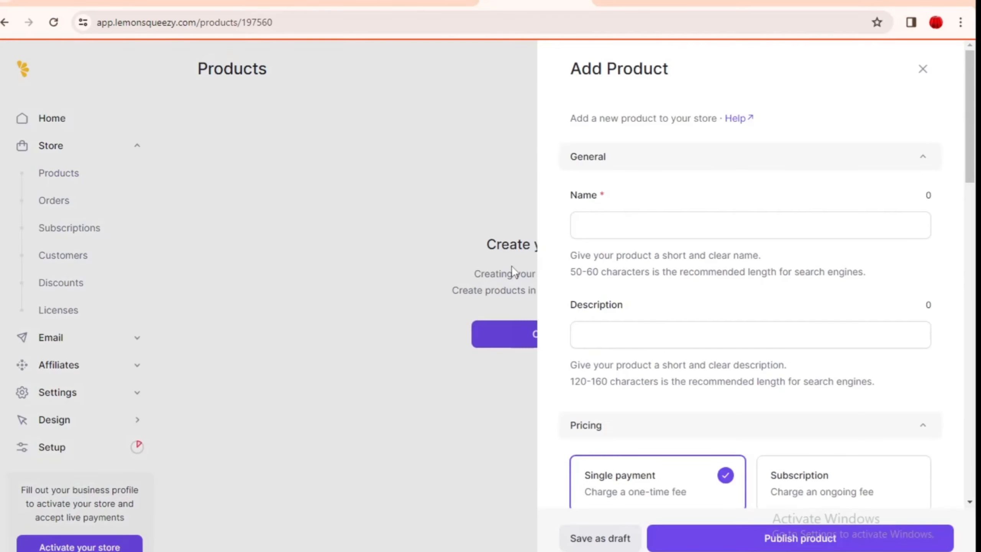
click(661, 224)
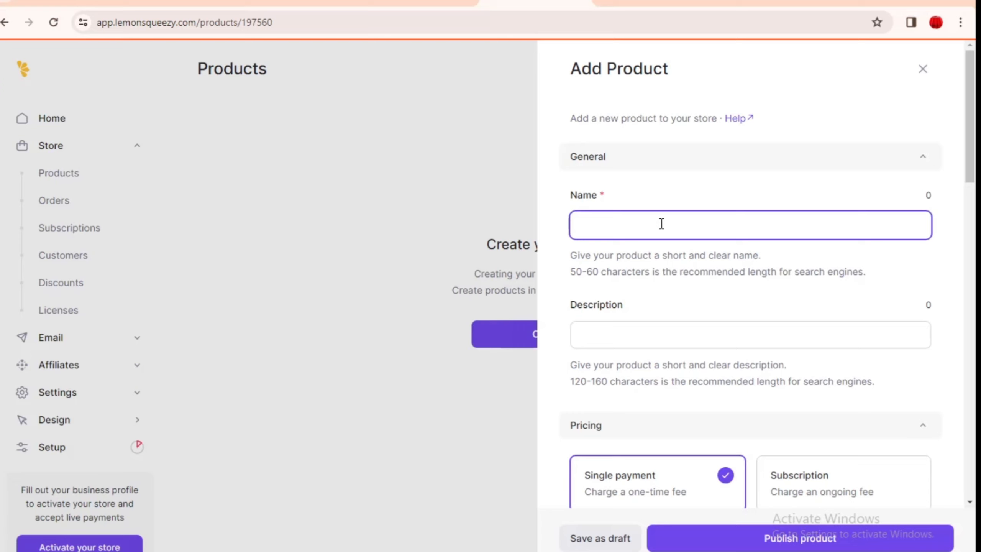
text(Animal Coloring Book)
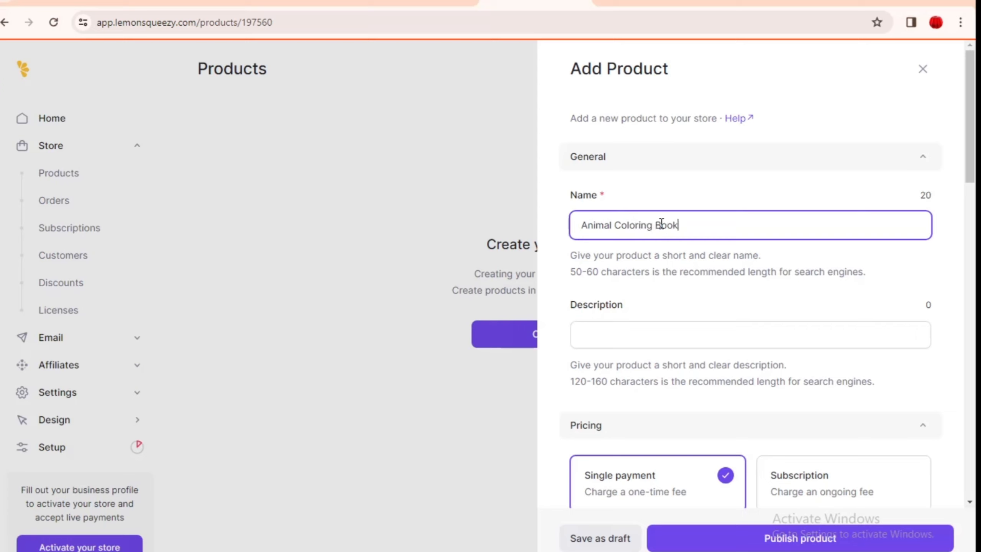
click(629, 329)
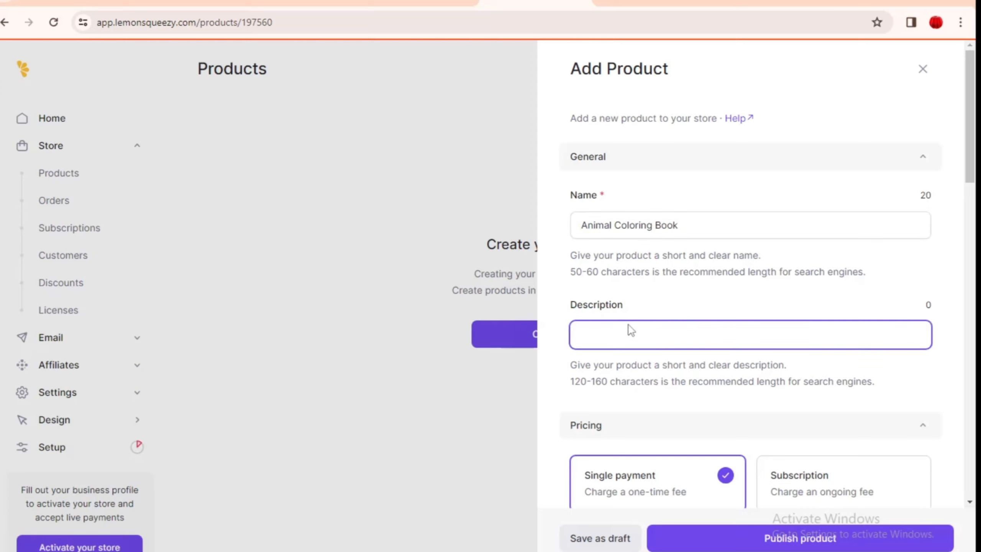
drag(969, 158, 975, 234)
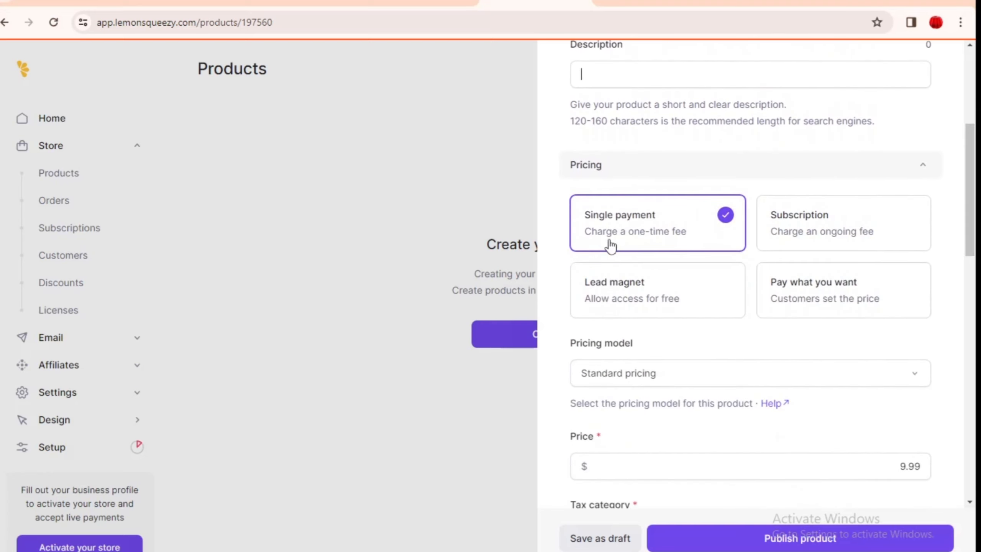
click(808, 239)
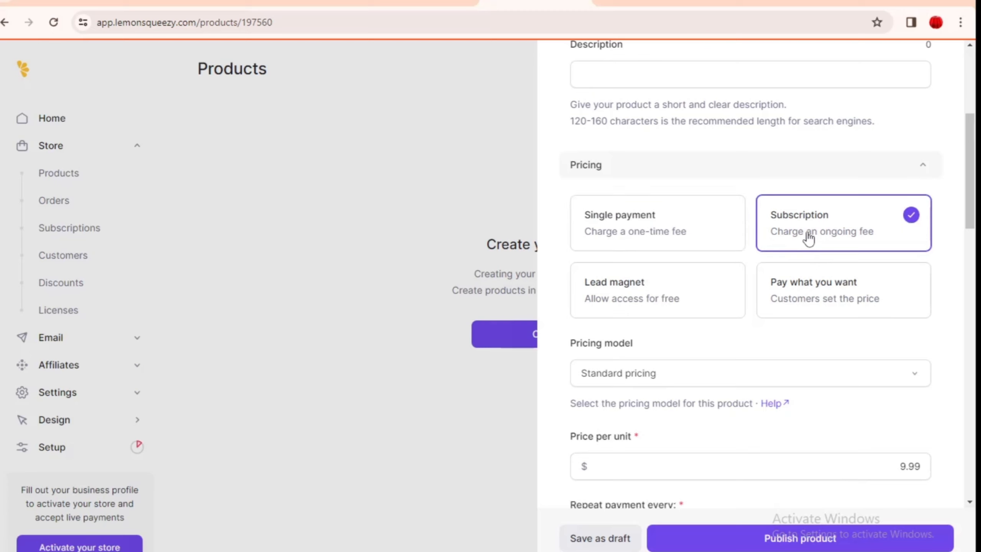
click(808, 295)
click(651, 234)
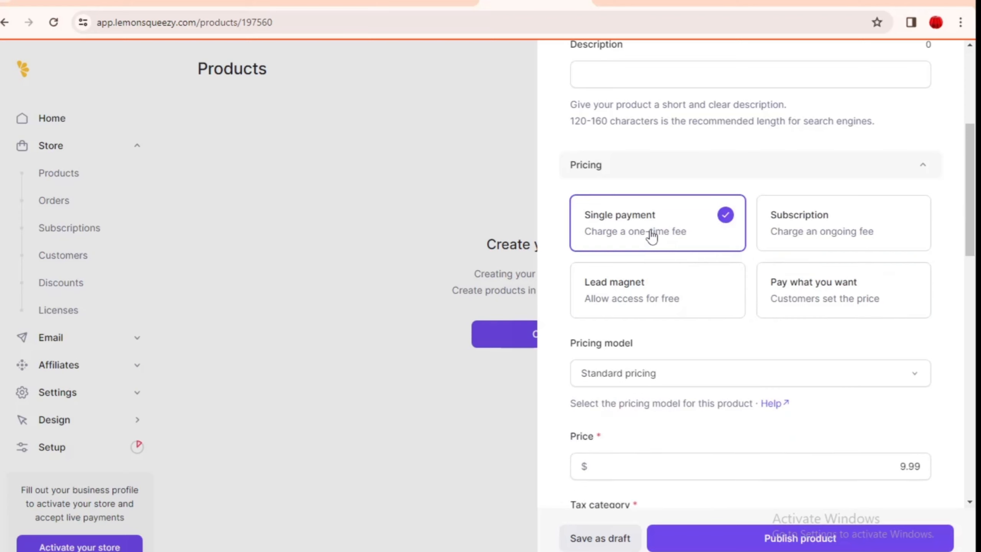
scroll(971, 211, down, 4)
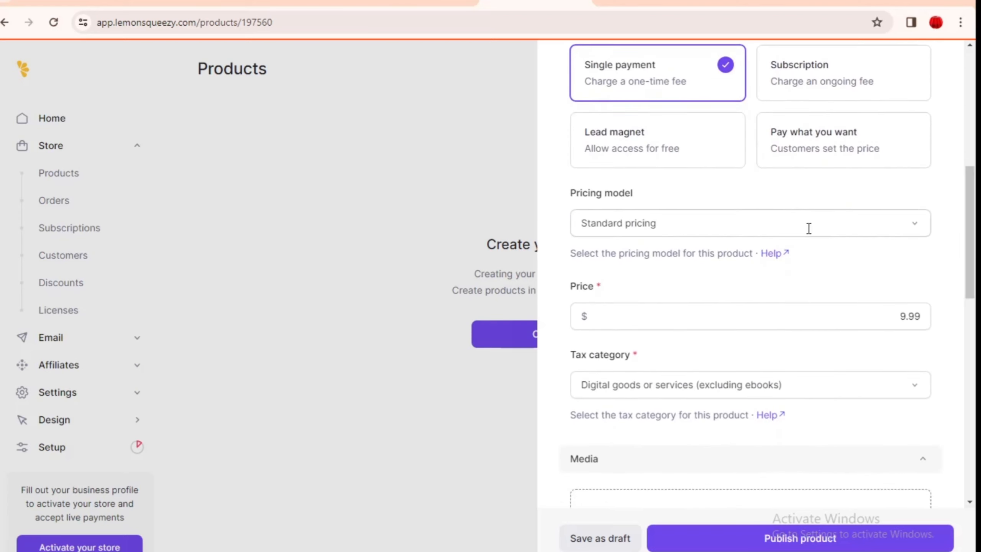
click(835, 228)
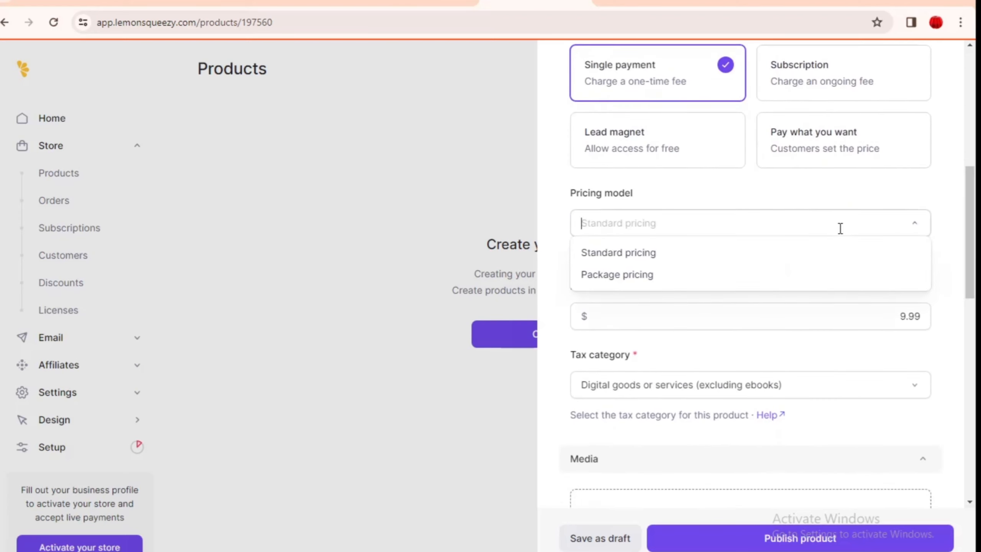
click(794, 262)
drag(889, 317, 921, 316)
click(810, 309)
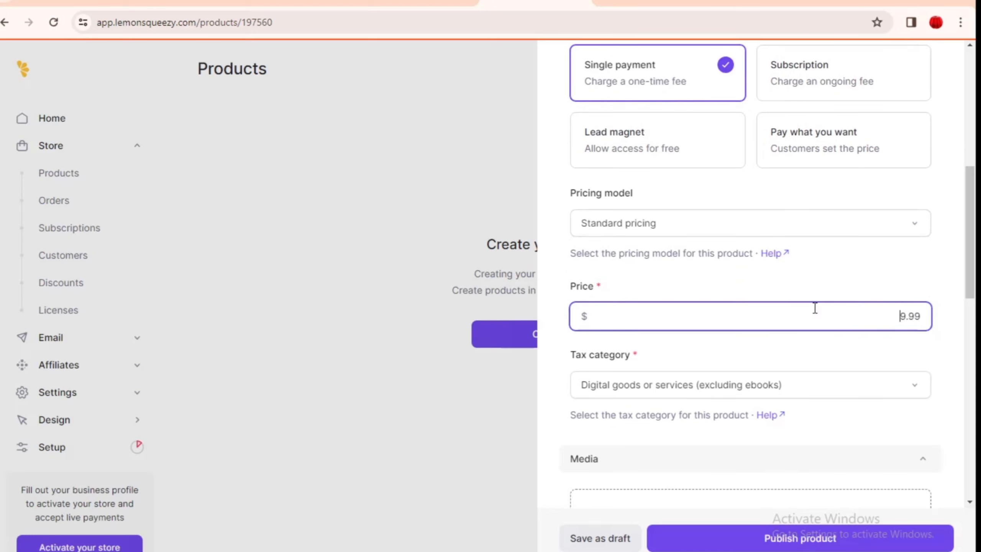
drag(976, 257, 937, 314)
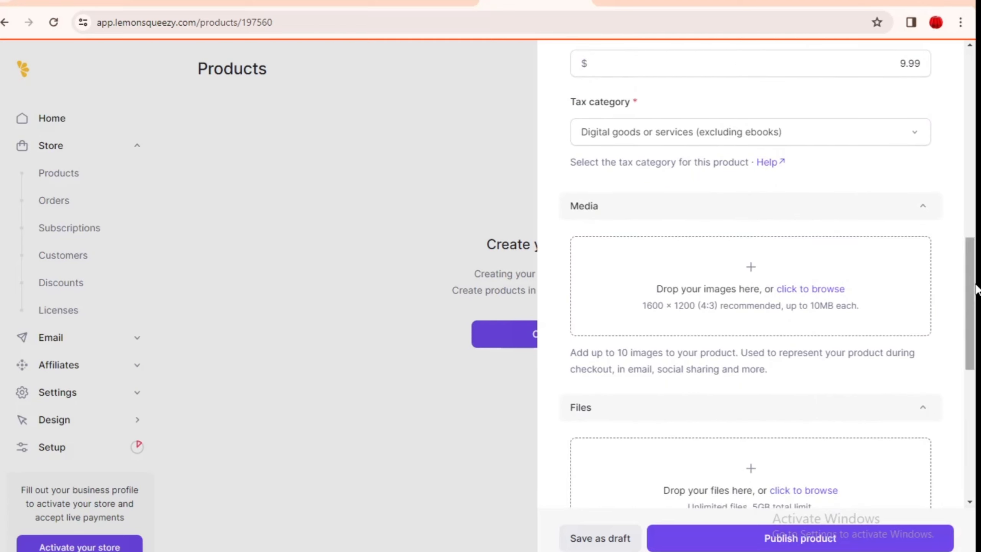
drag(975, 285, 976, 270)
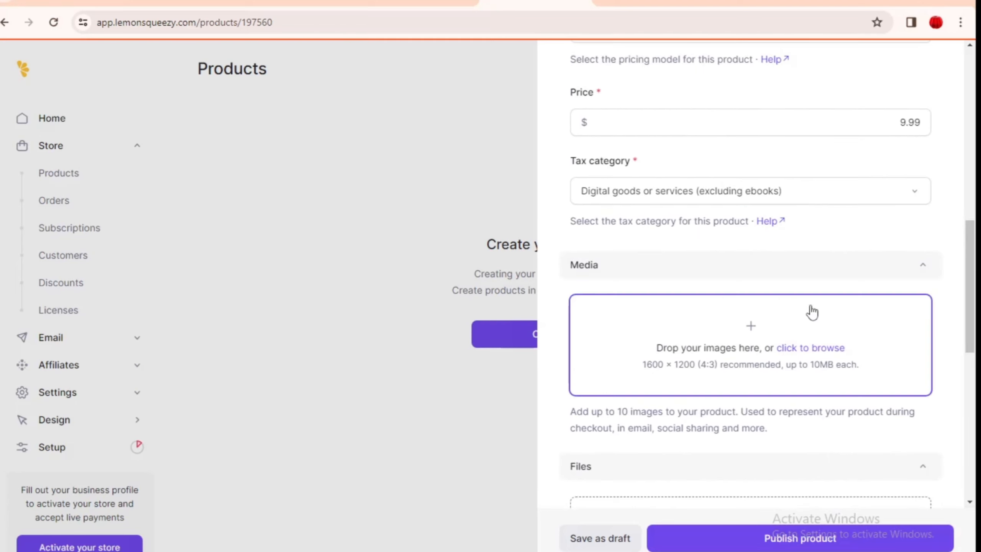
Step: Upload an image to the product media and review the tax category options
click(747, 328)
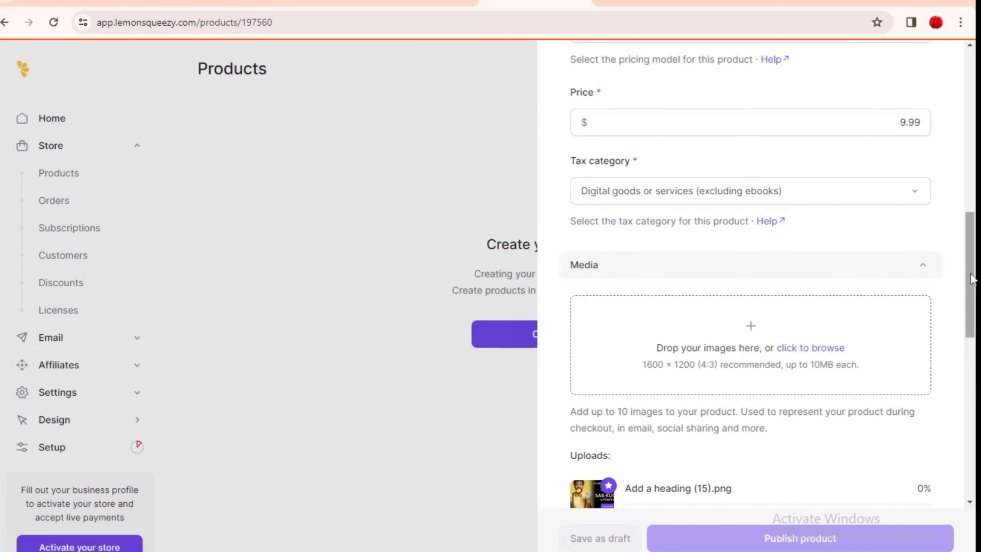
mouse_move(971, 275)
mouse_down()
mouse_move(970, 301)
mouse_move(970, 273)
mouse_up()
click(910, 212)
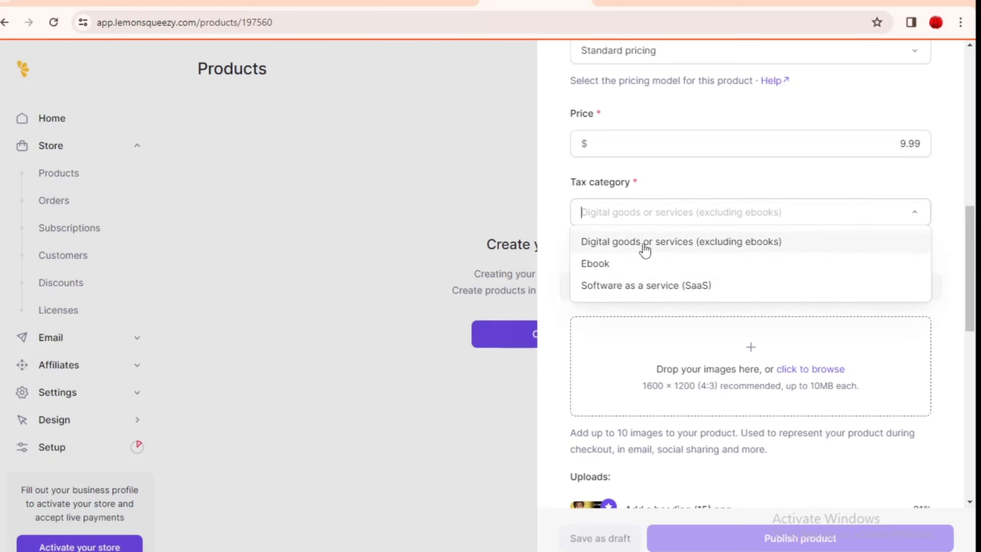
Step: Browse the Downloads folder to add a file to the product
drag(970, 270, 972, 376)
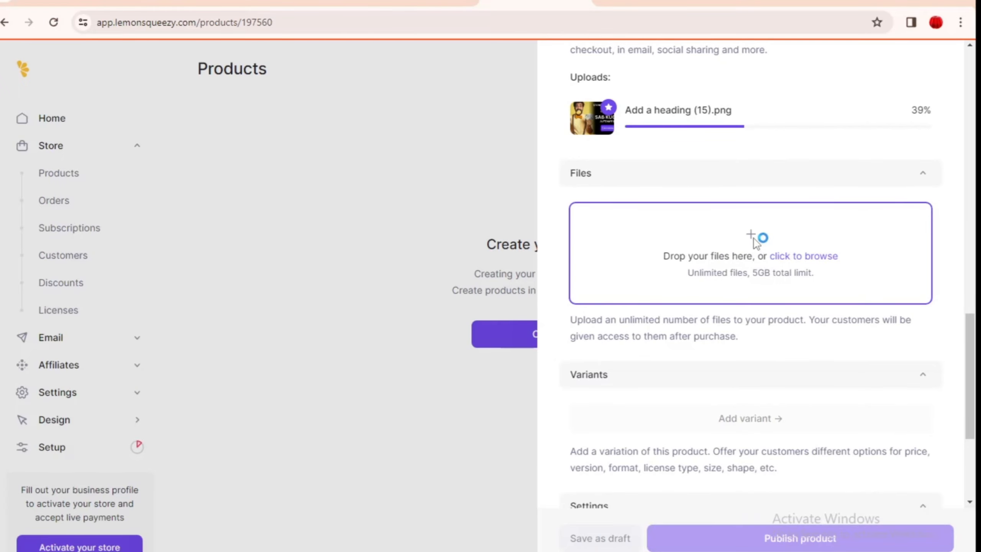
click(755, 243)
click(57, 81)
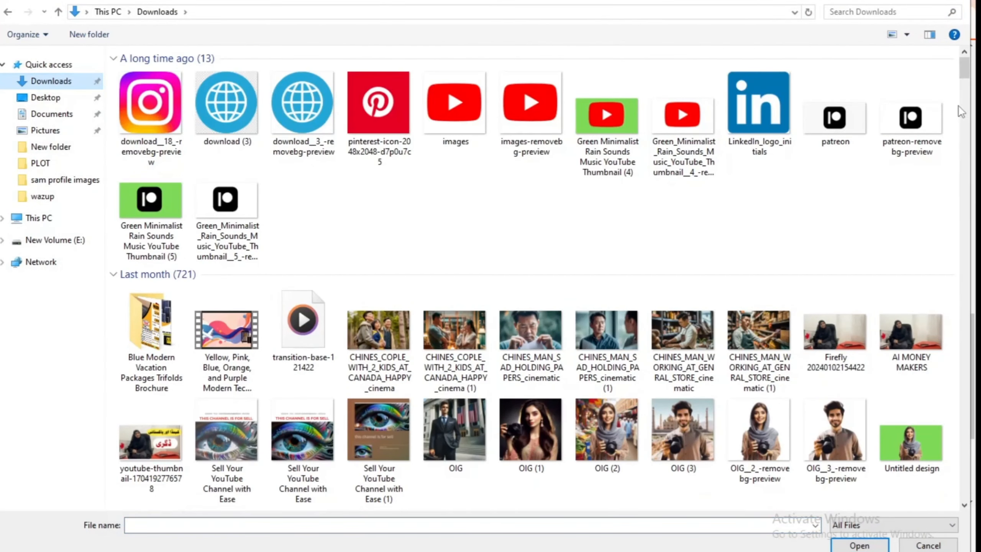
Step: Upload 6.5 (2).pdf from Downloads as the product's file
drag(964, 70, 968, 514)
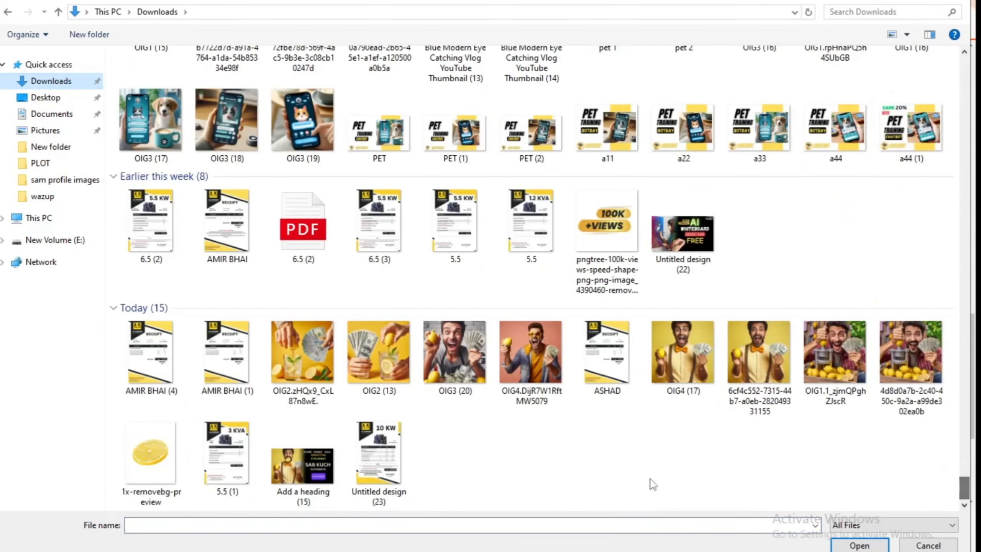
double_click(313, 227)
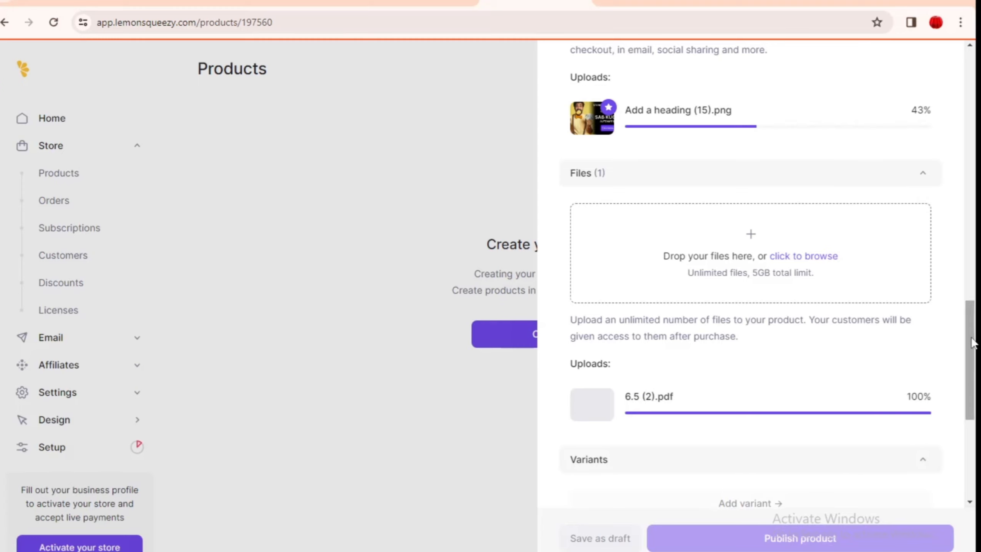
scroll(971, 334, down, 4)
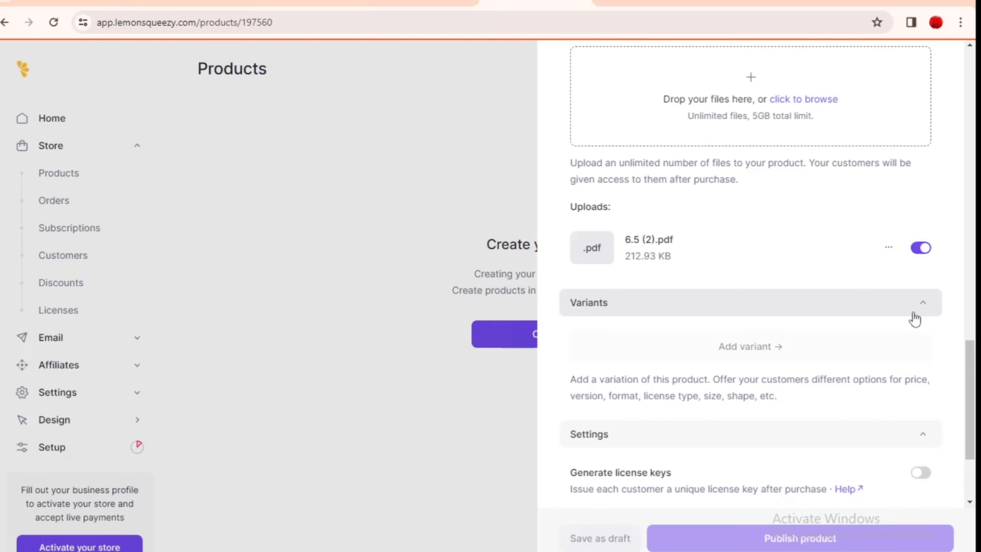
click(915, 319)
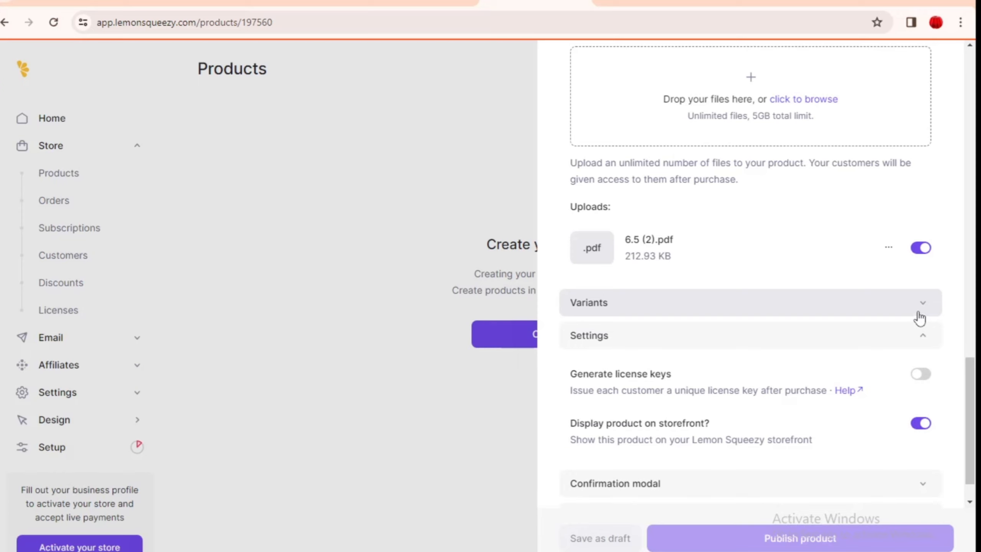
click(918, 318)
scroll(972, 417, down, 4)
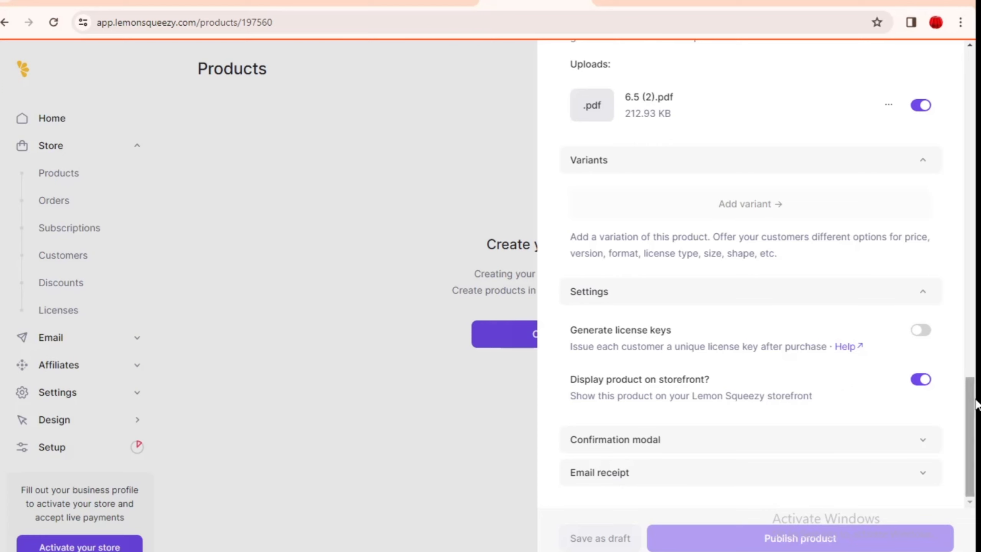
Step: Set the confirmation modal's button text to 'open order' and look at its button link field
click(913, 440)
scroll(975, 377, down, 7)
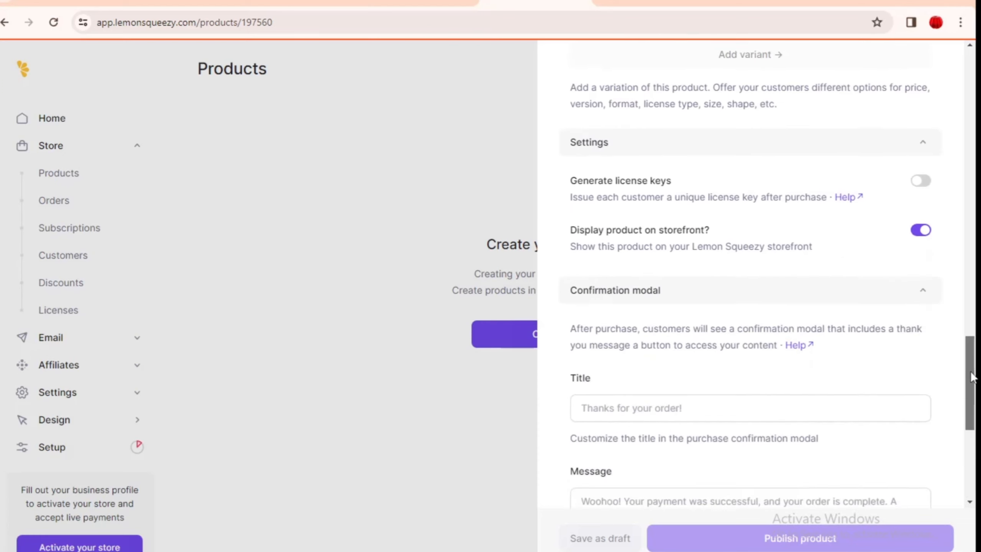
scroll(974, 402, down, 2)
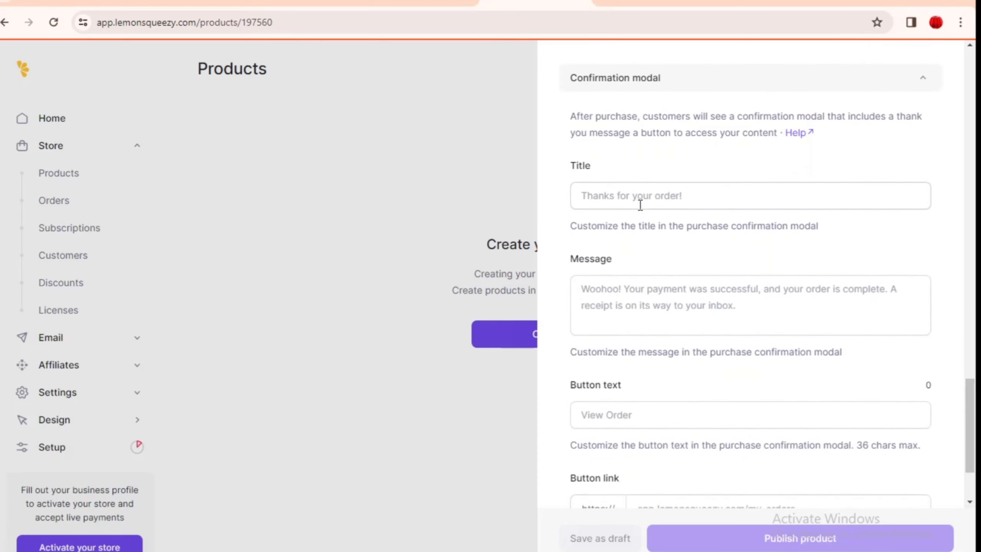
click(691, 198)
click(619, 322)
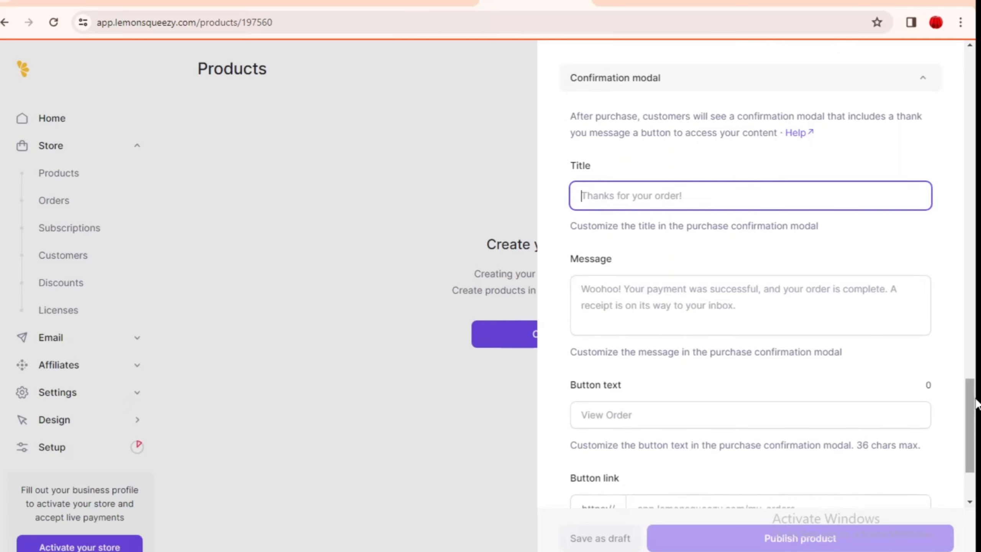
scroll(971, 409, down, 2)
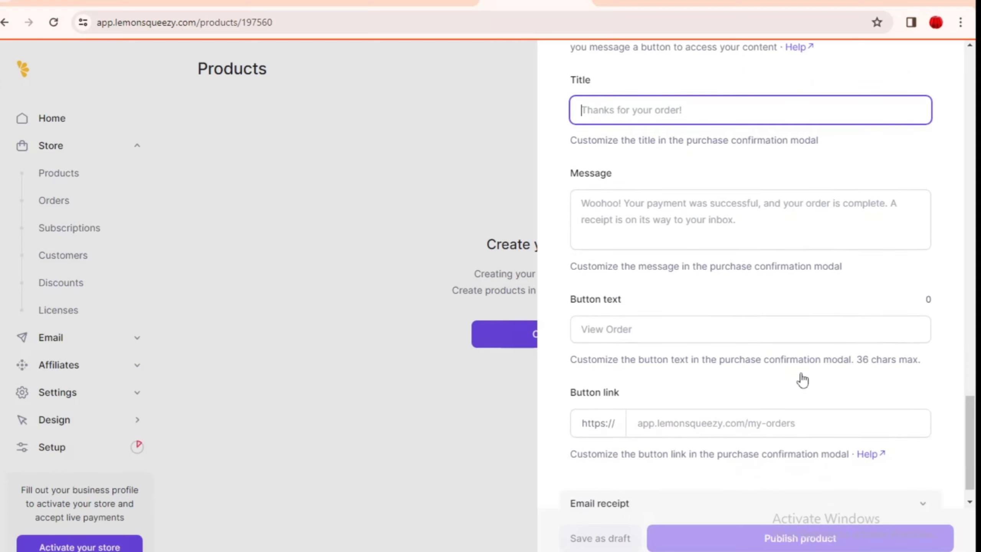
click(614, 335)
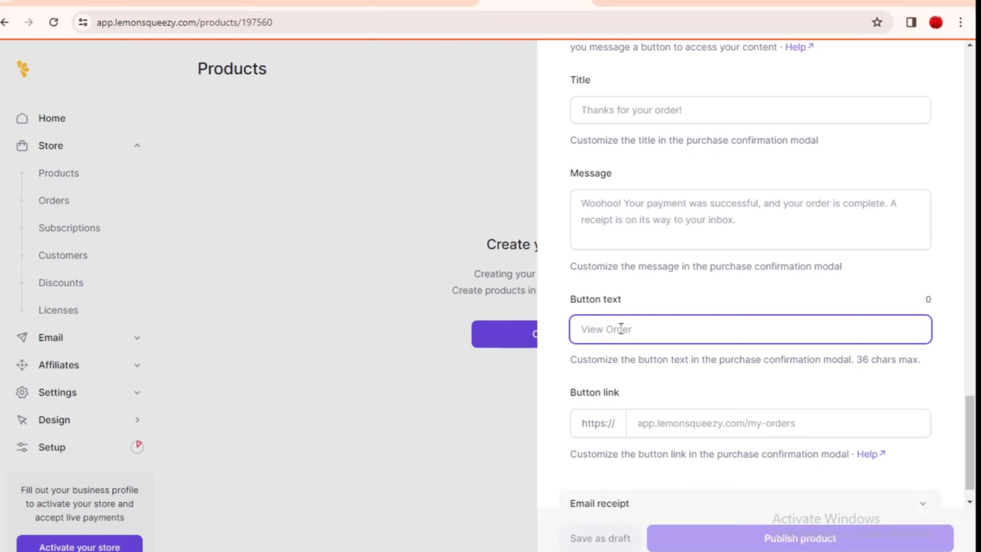
text(open order)
scroll(965, 428, down, 1)
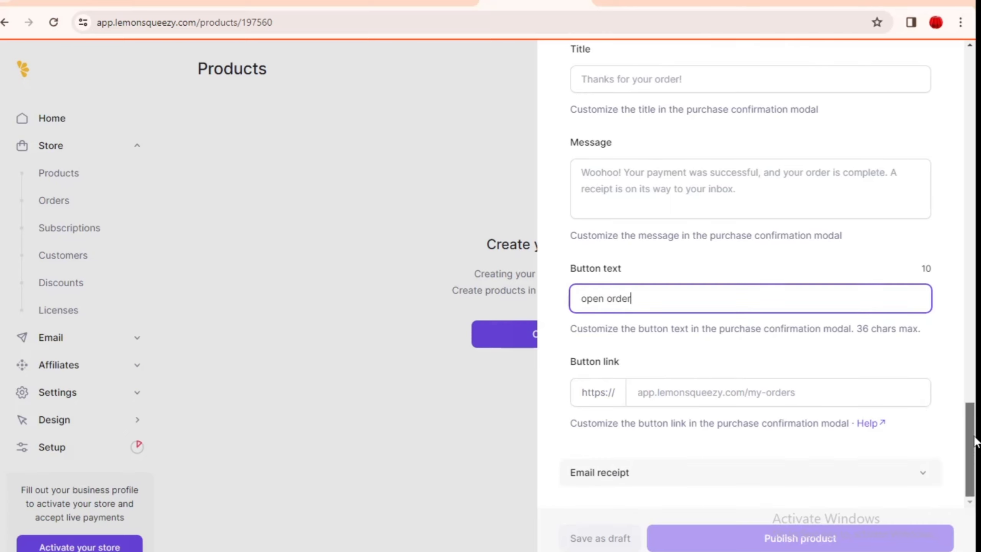
click(756, 396)
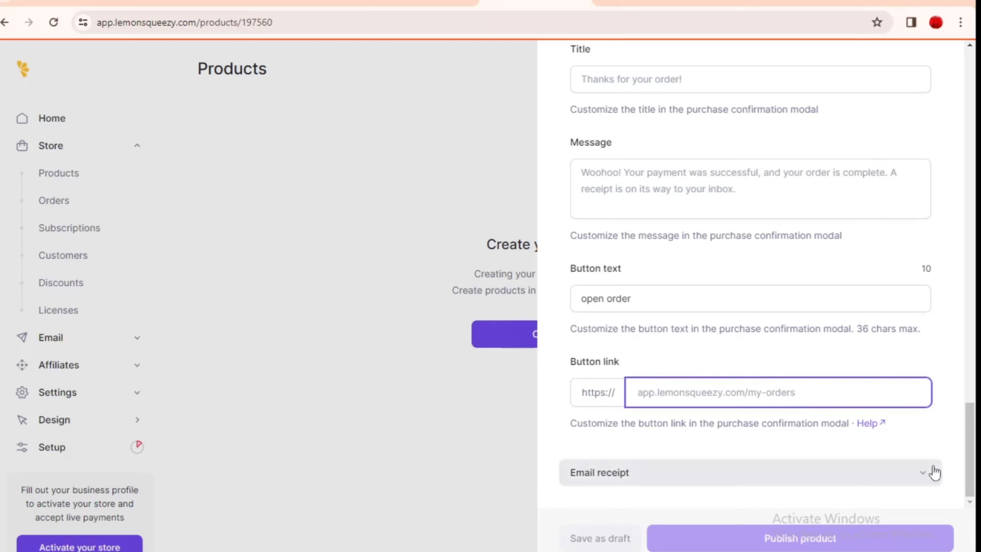
click(934, 471)
Step: Check the email receipt's thank-you note, button text and button link fields, then close the product panel
drag(967, 398, 975, 453)
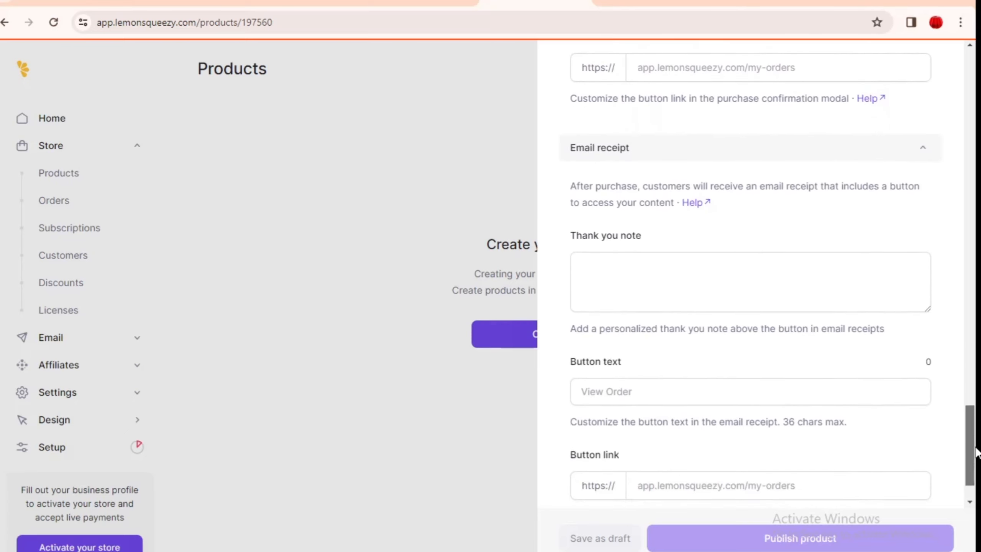
click(652, 282)
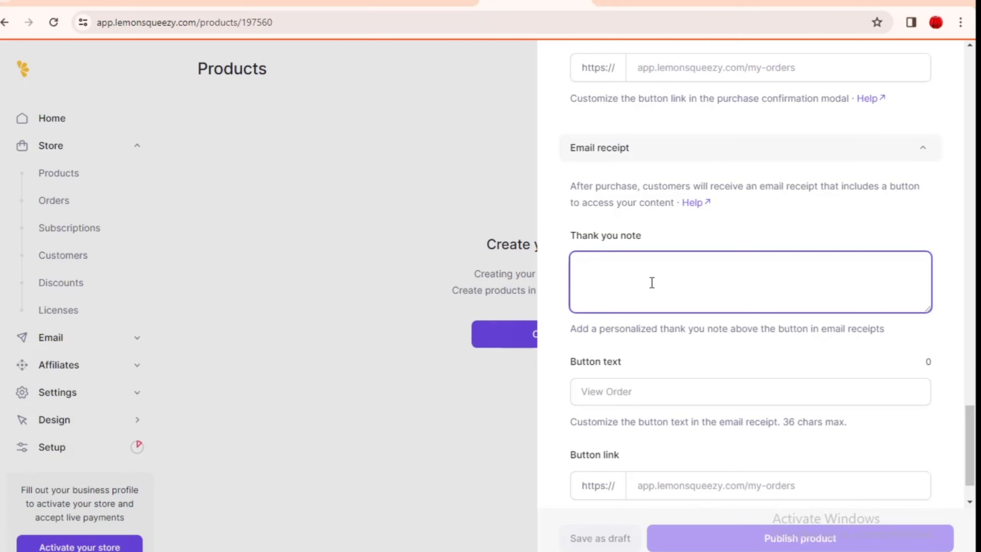
click(628, 394)
drag(975, 453, 975, 465)
click(778, 426)
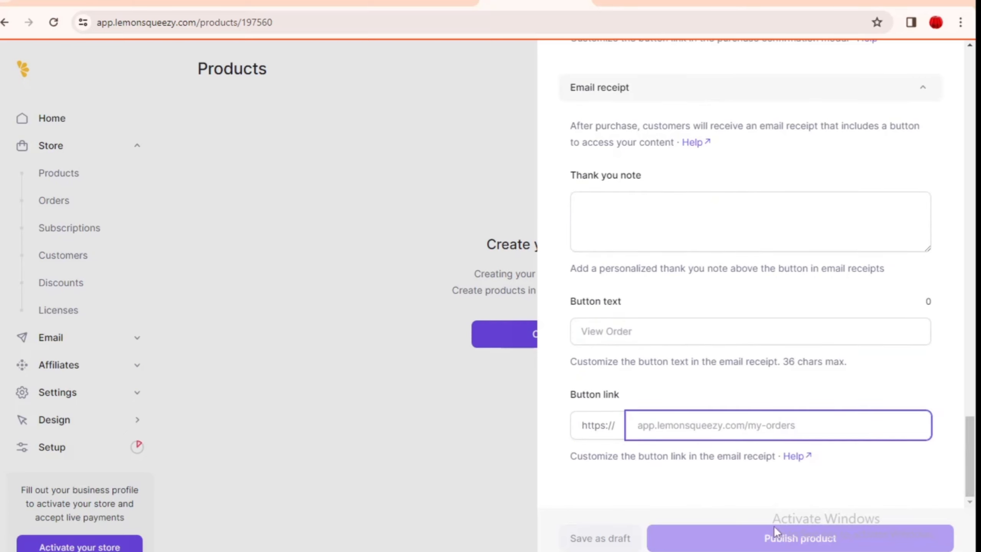
click(75, 256)
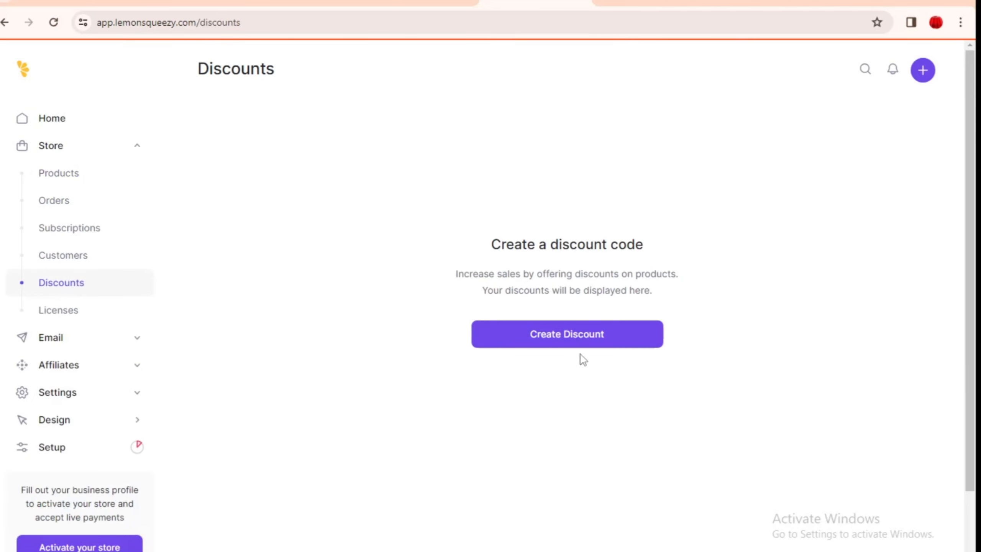
click(574, 342)
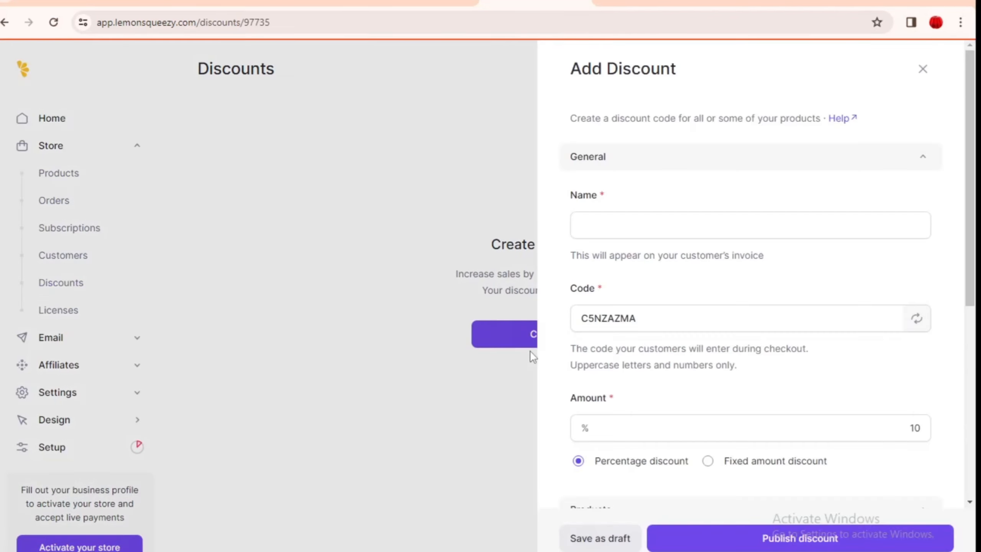
scroll(938, 348, down, 5)
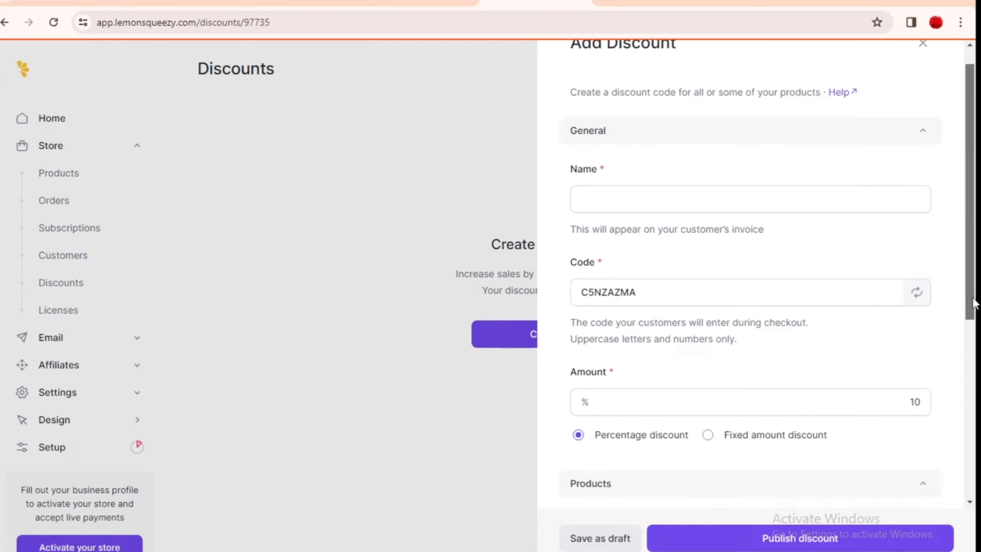
double_click(899, 234)
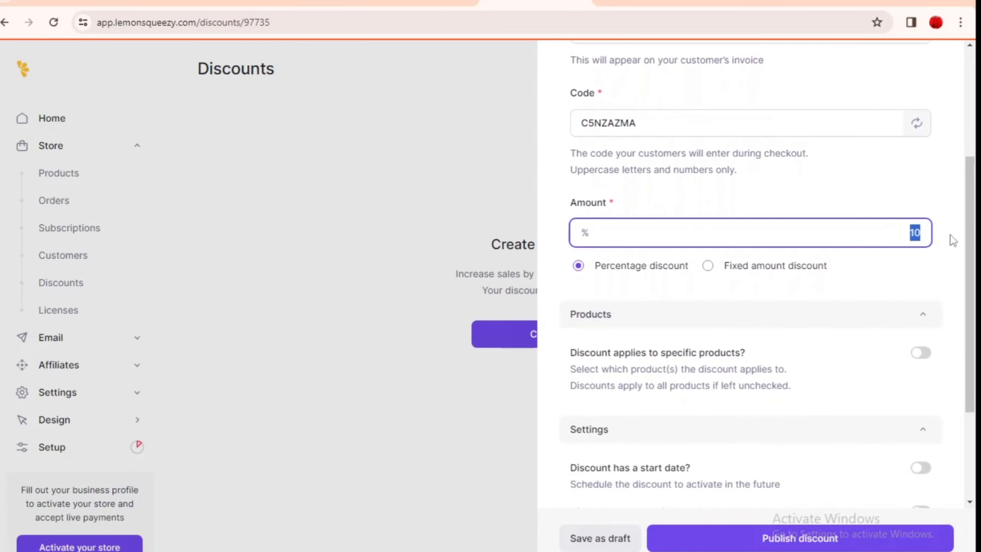
text(20)
click(529, 389)
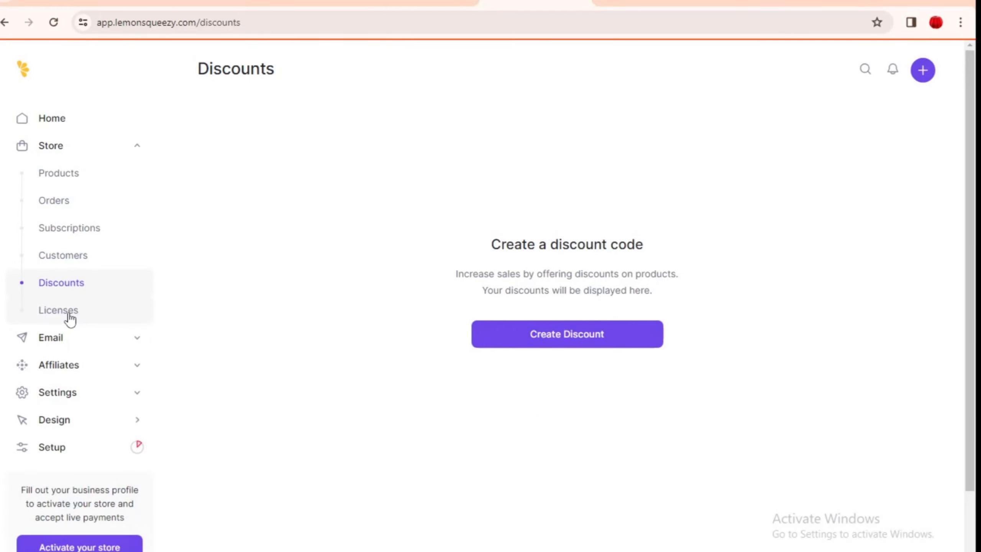
Step: Expand the Affiliates section and view its Overview page
click(75, 373)
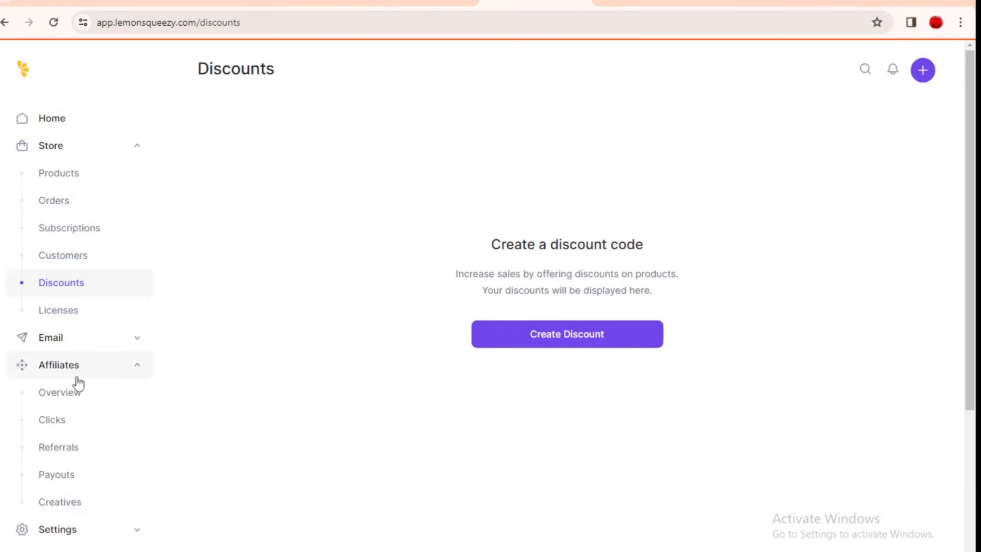
click(66, 396)
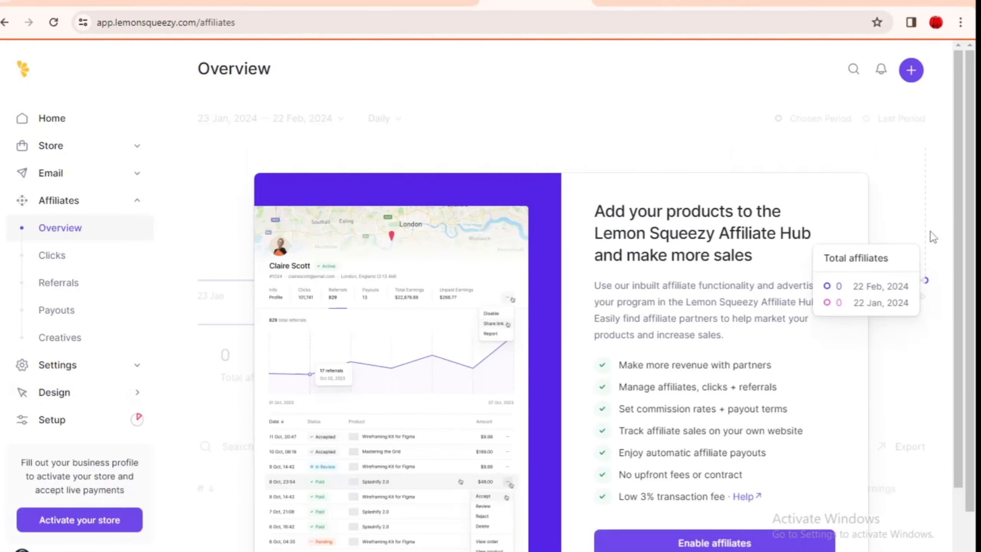
drag(962, 147, 963, 229)
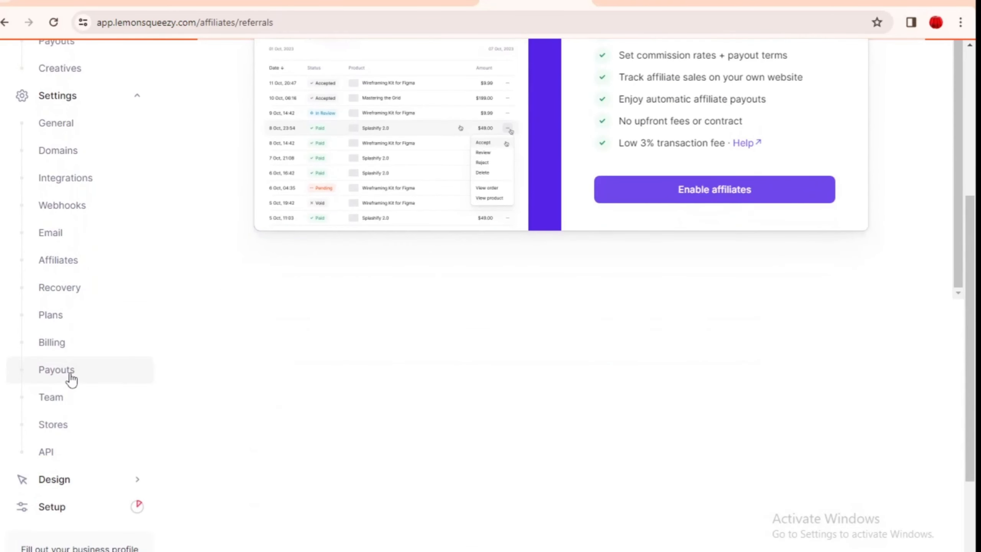
Step: Review the payout settings, then view the Plans page showing 5% +50¢ ecommerce fees
click(69, 375)
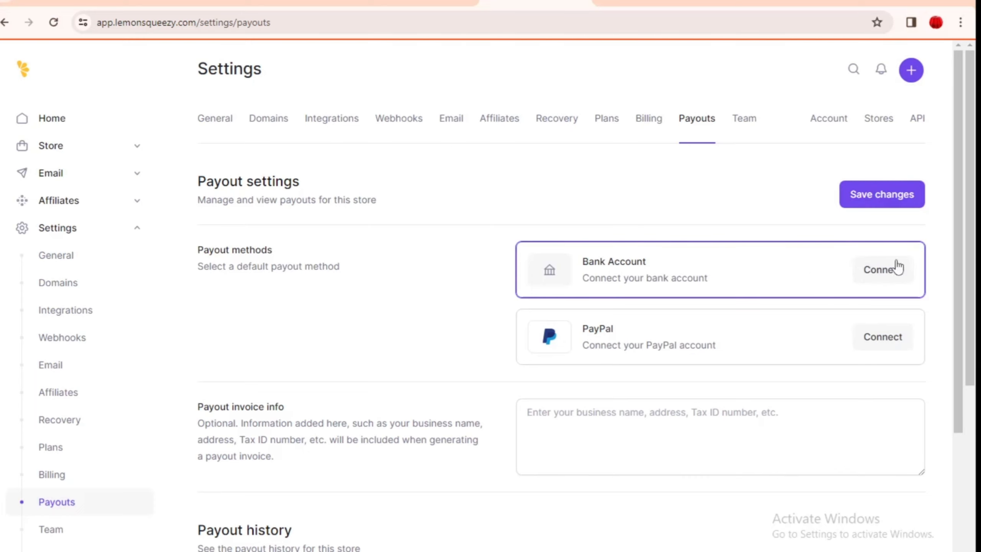
scroll(976, 297, down, 3)
scroll(976, 297, up, 3)
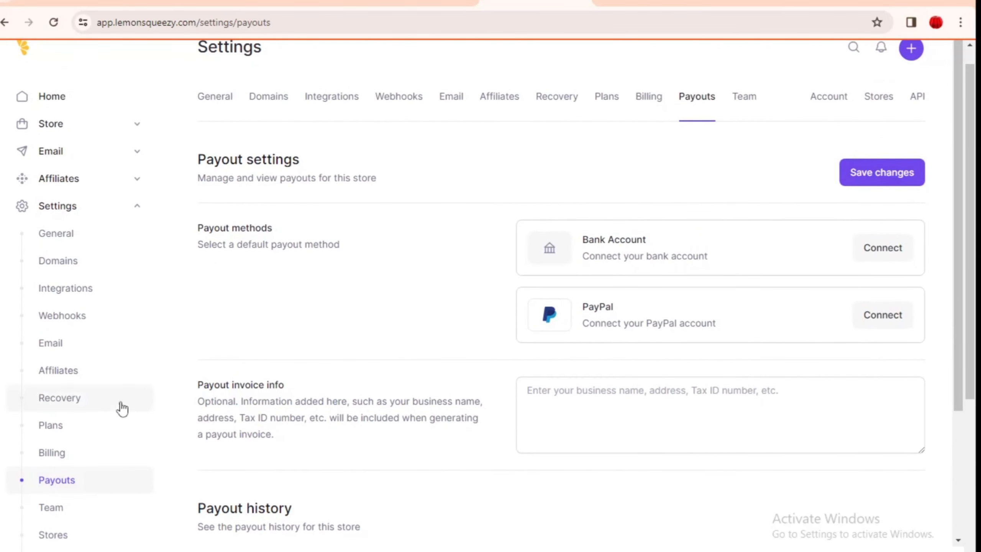
click(95, 431)
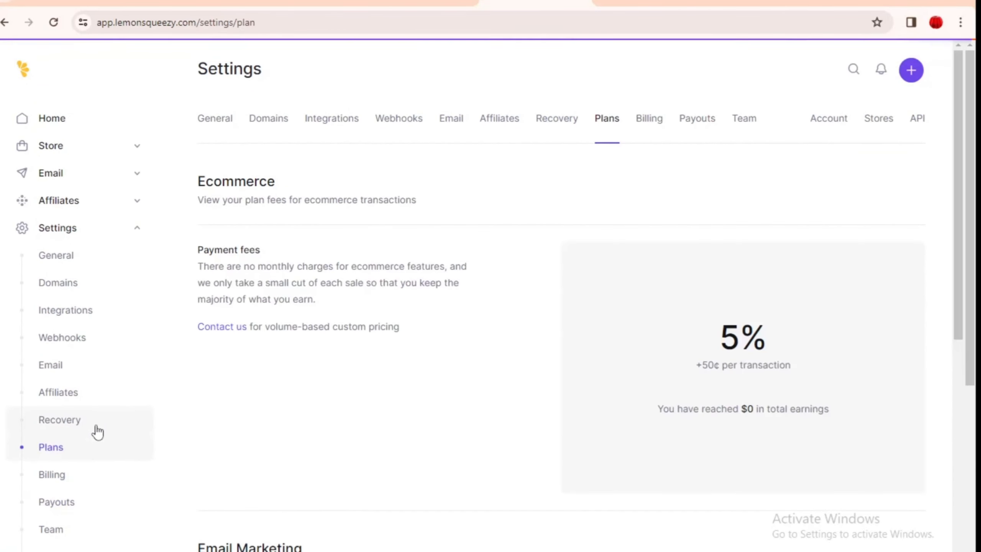
Step: Highlight the Payment fees text: no monthly charges, only 5% +50¢ per sale
scroll(971, 240, down, 2)
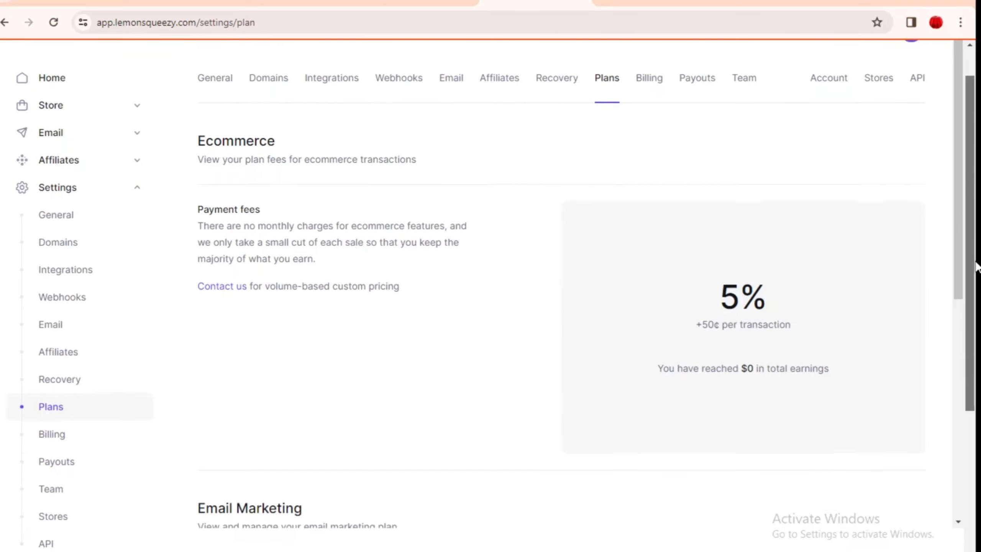
drag(203, 205, 465, 238)
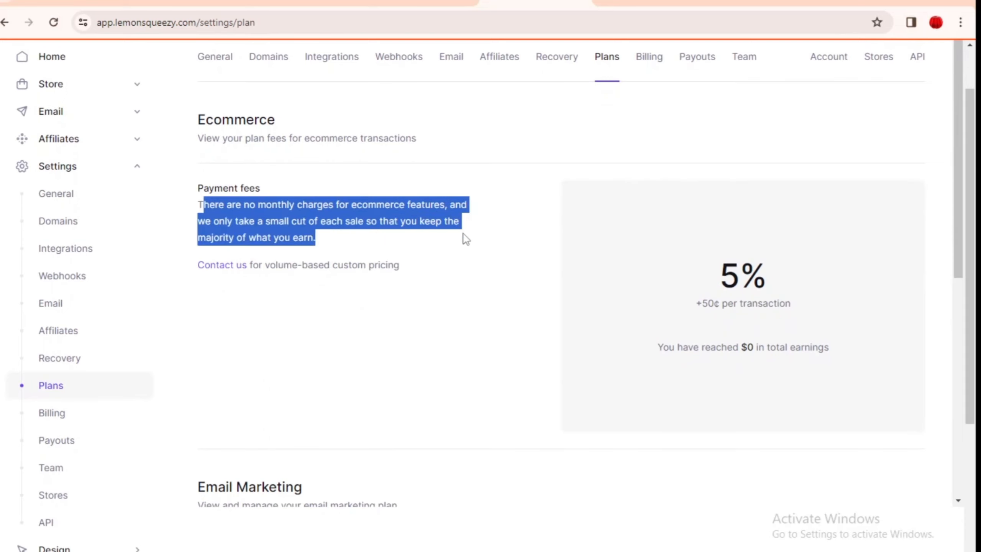